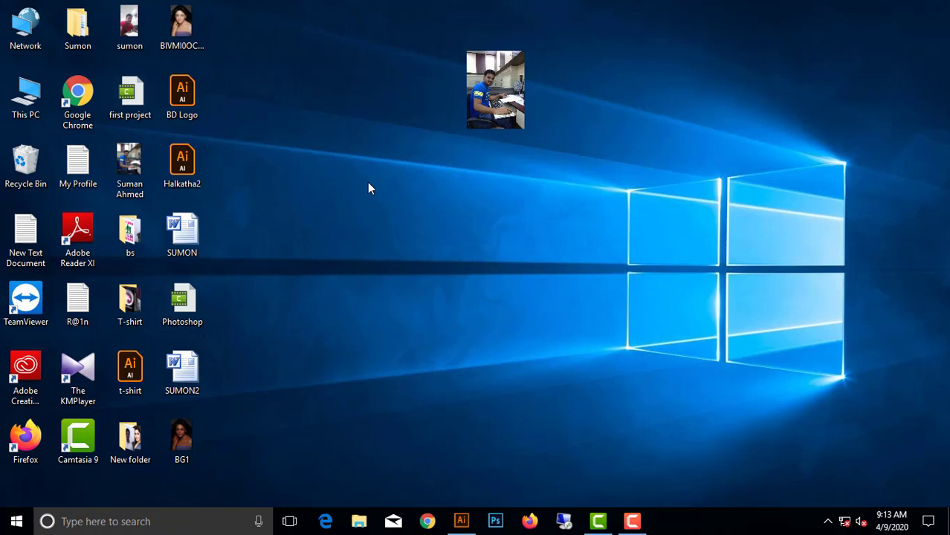
Step: Switch to Illustrator and create a new print document with the A4 preset, landscape orientation and inches as the unit
left_click(461, 521)
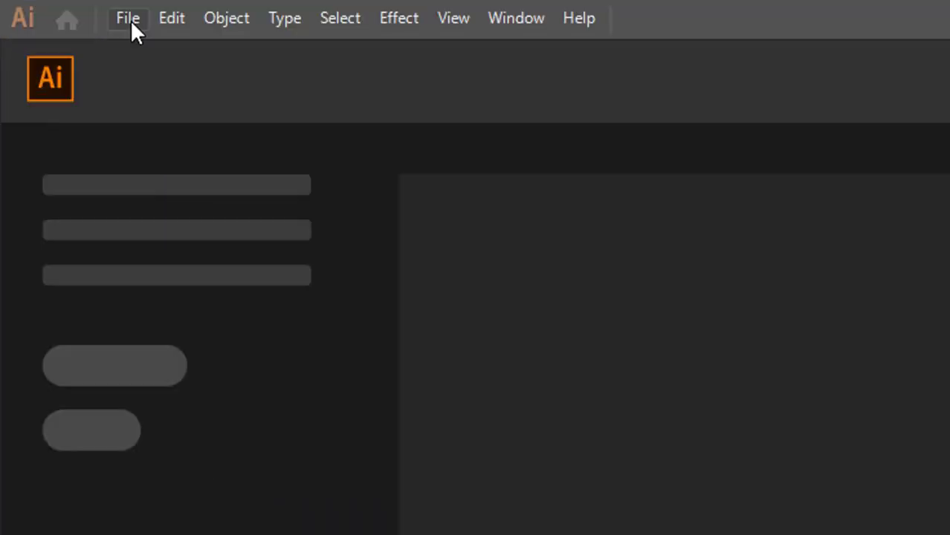
left_click(70, 10)
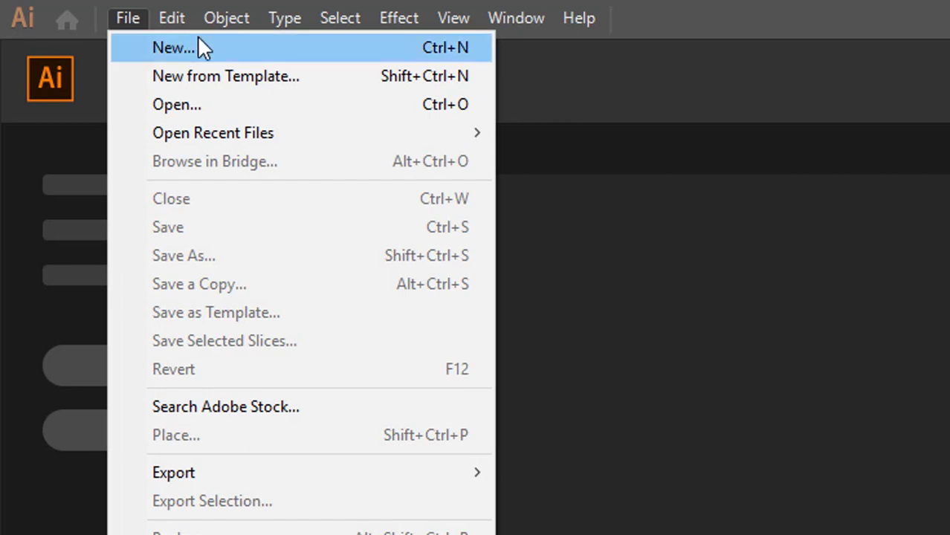
left_click(235, 49)
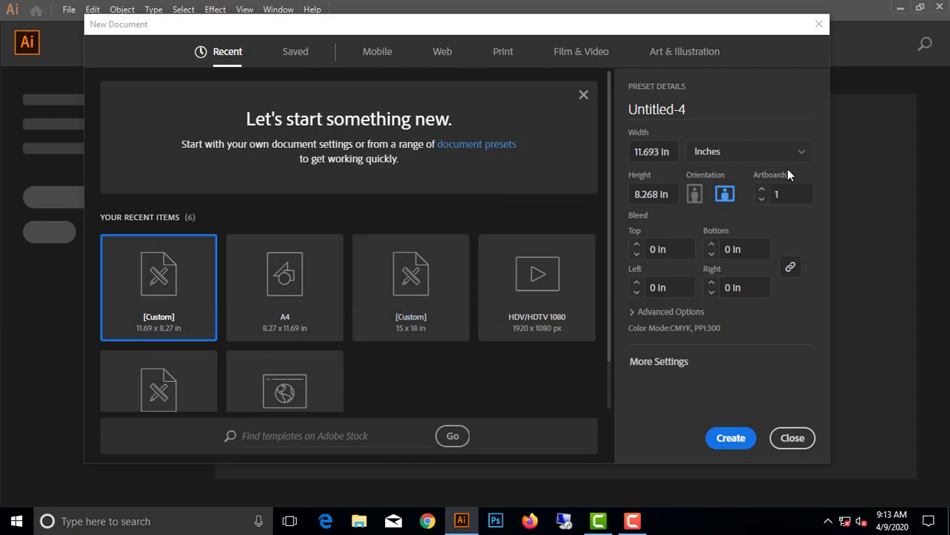
left_click(510, 59)
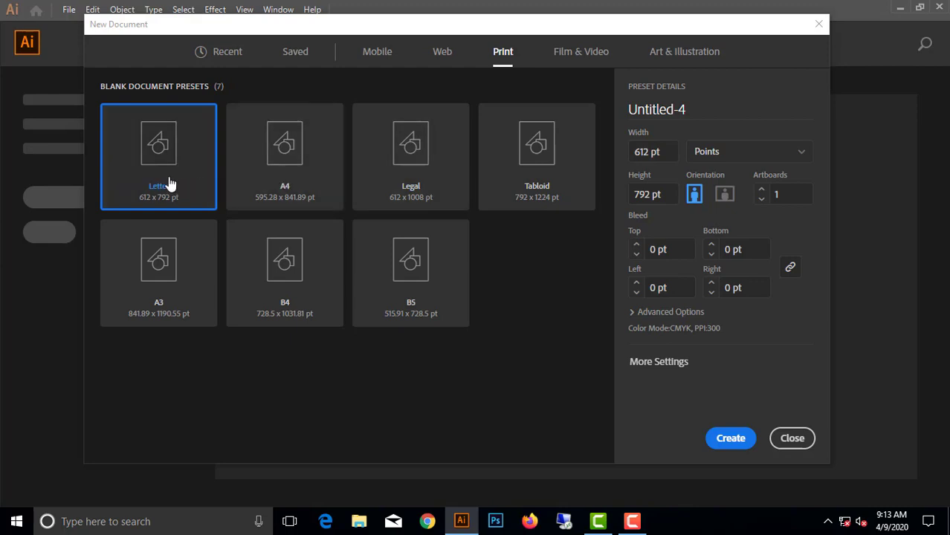
left_click(308, 180)
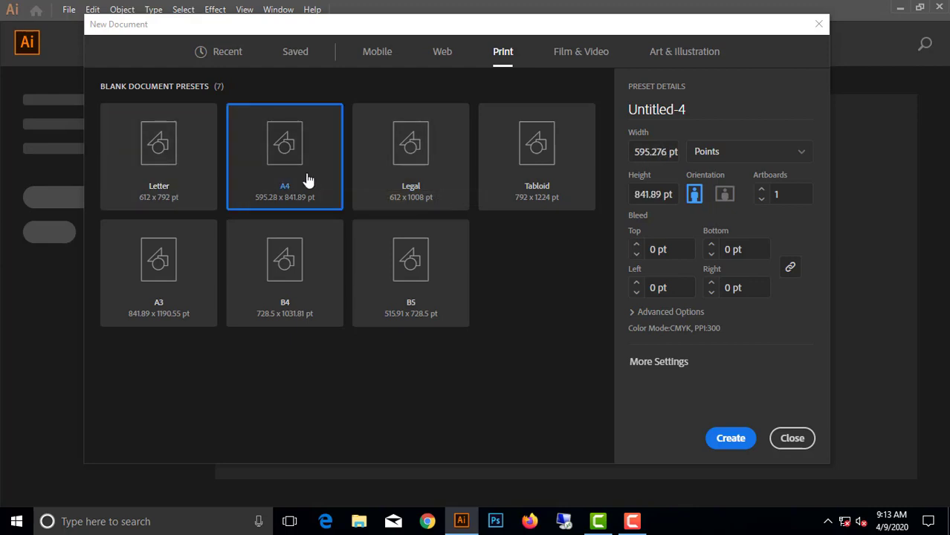
left_click(725, 194)
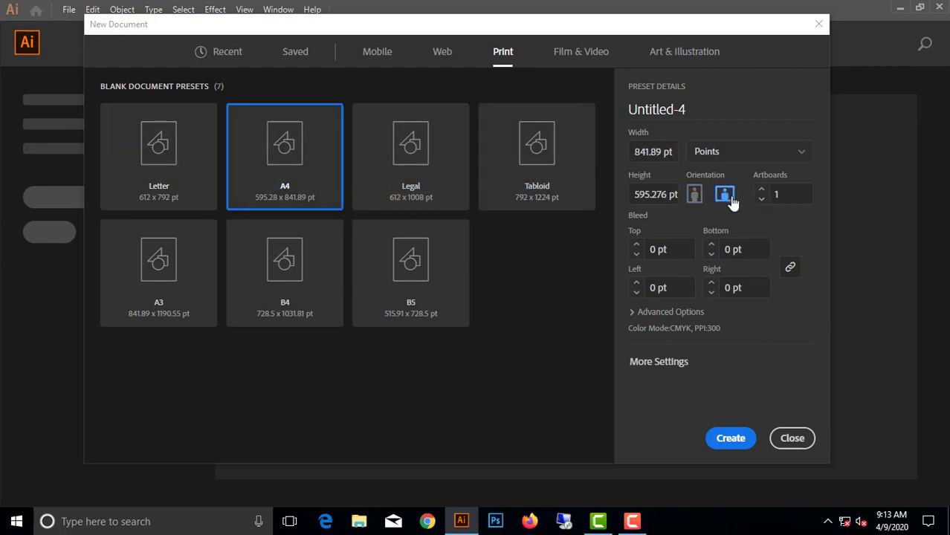
left_click(740, 159)
left_click(729, 221)
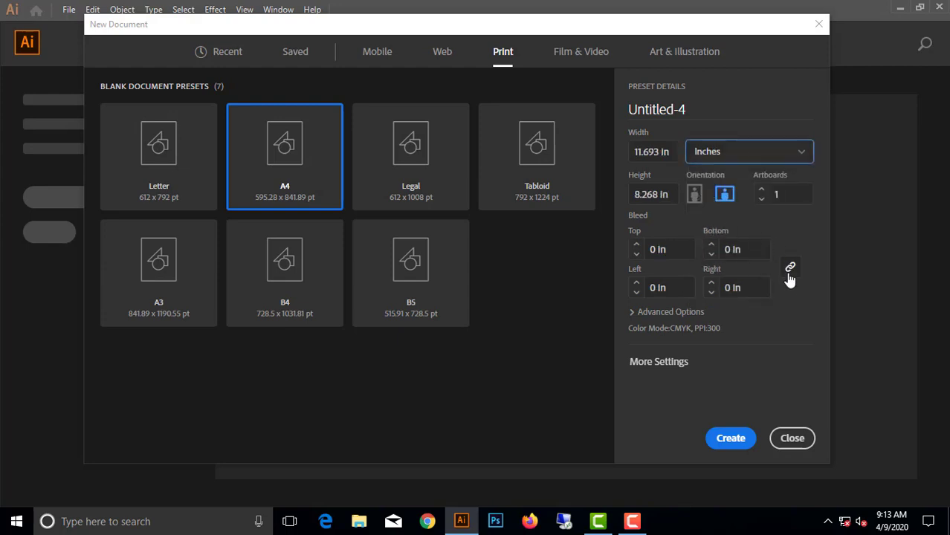
left_click(732, 438)
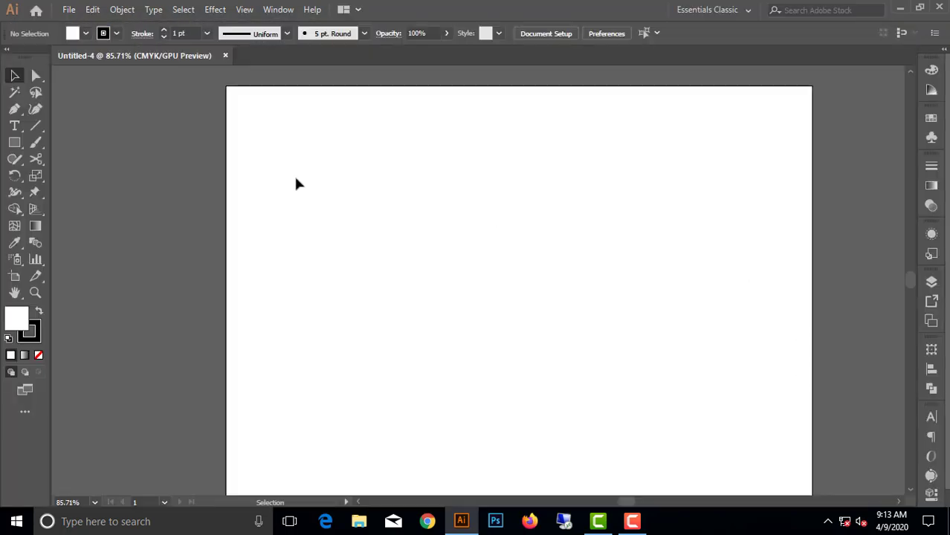
Step: Draw a large circle with the Ellipse tool, about half the artboard's width, near the artboard's upper edge
left_click_drag(190, 128, 536, 287)
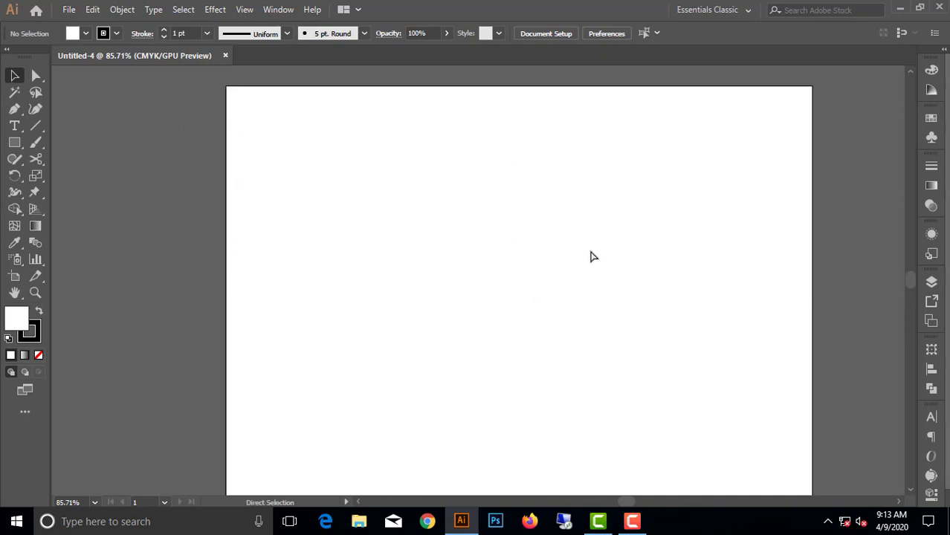
left_click_drag(589, 256, 557, 241)
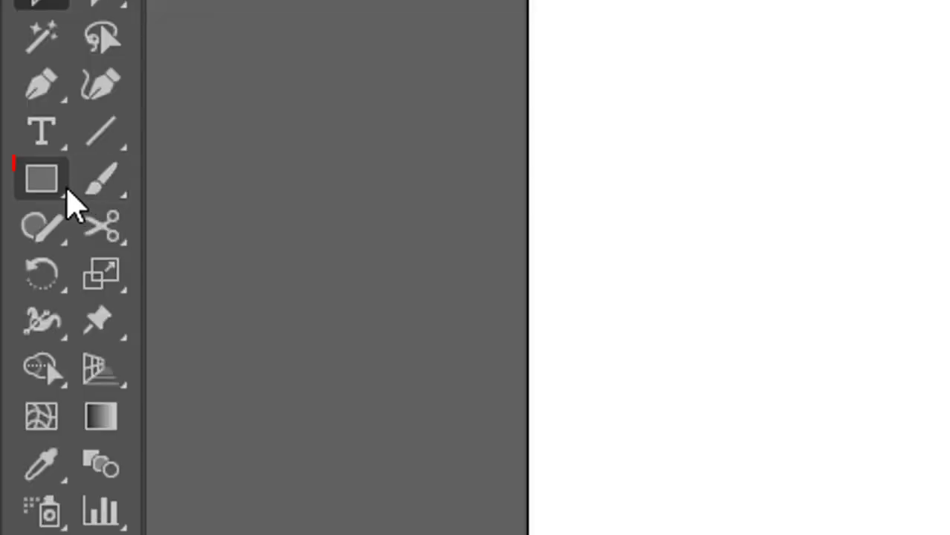
left_click(16, 143)
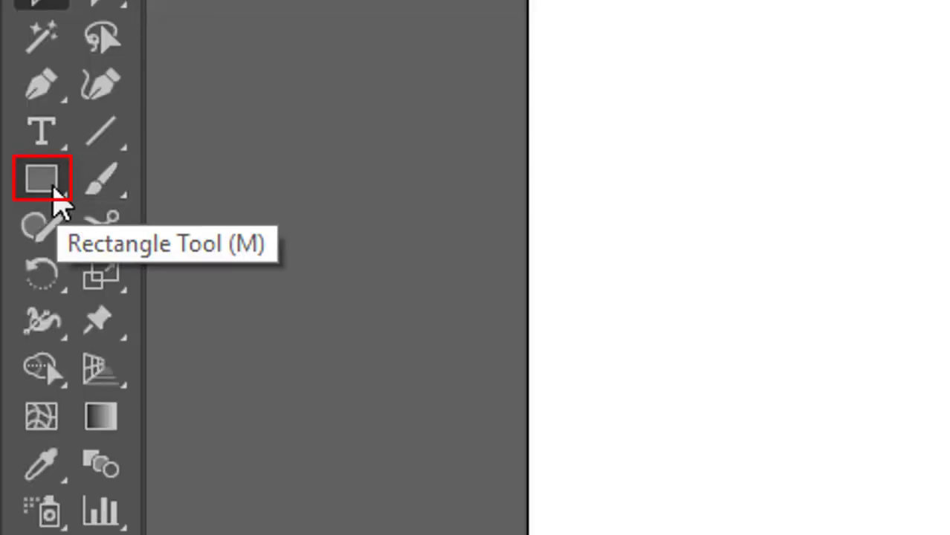
left_click(52, 186)
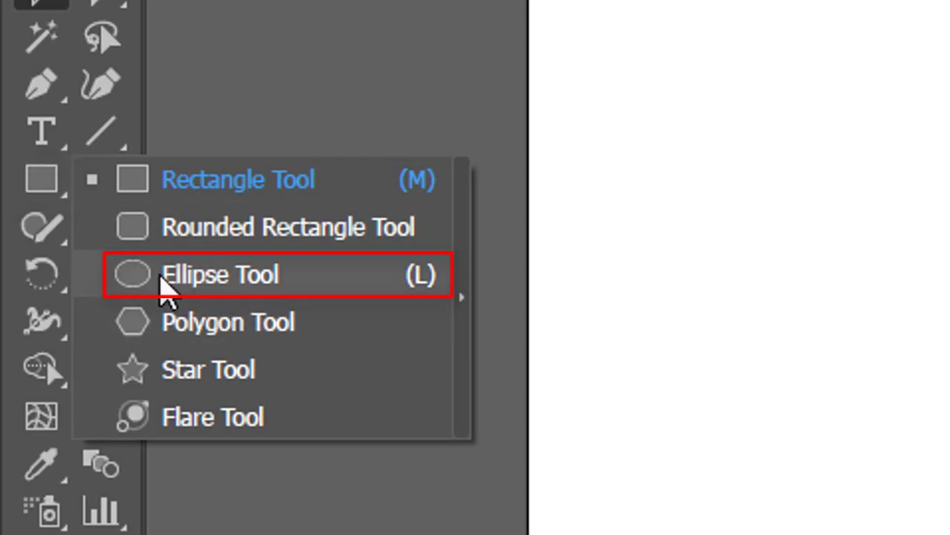
left_click(165, 286)
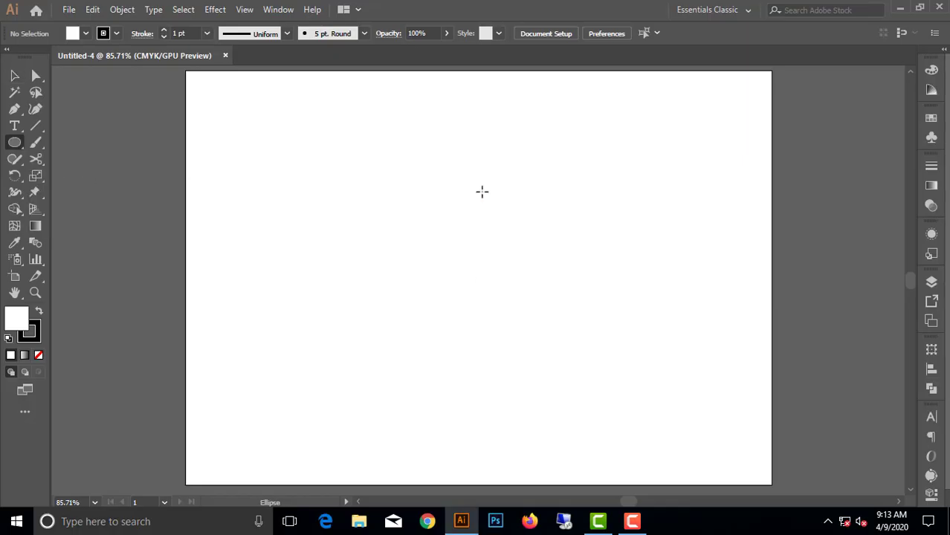
left_click_drag(400, 169, 552, 287)
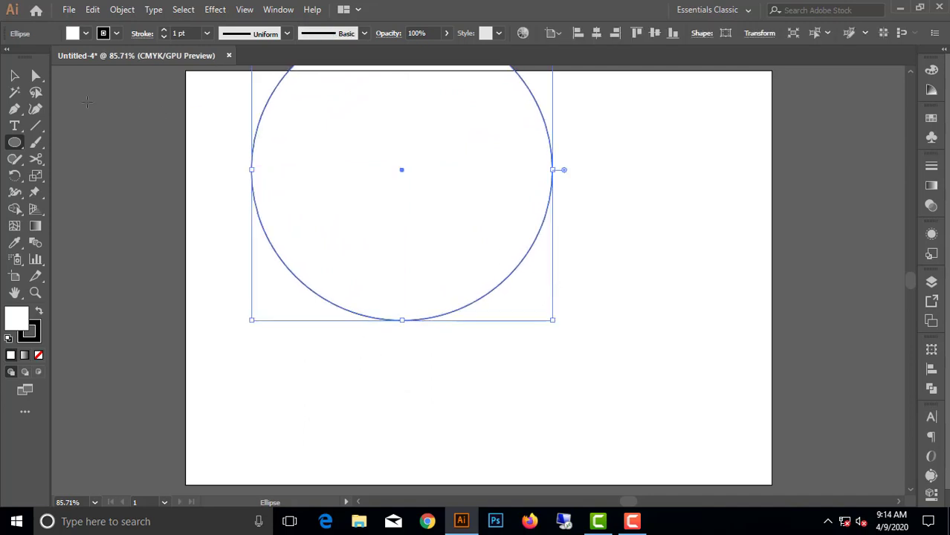
Step: Centre the circle horizontally and vertically on the artboard, leaving nothing selected
left_click(14, 75)
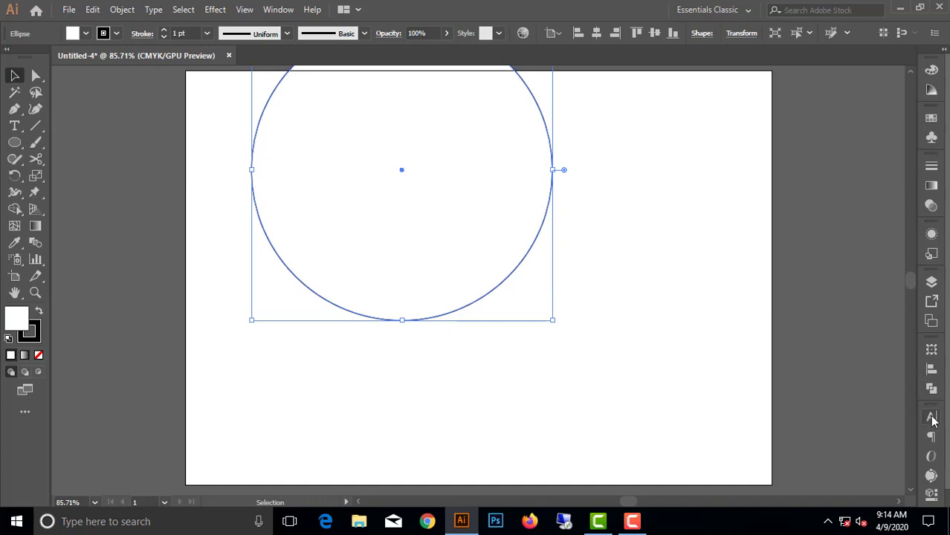
left_click(932, 369)
left_click(793, 381)
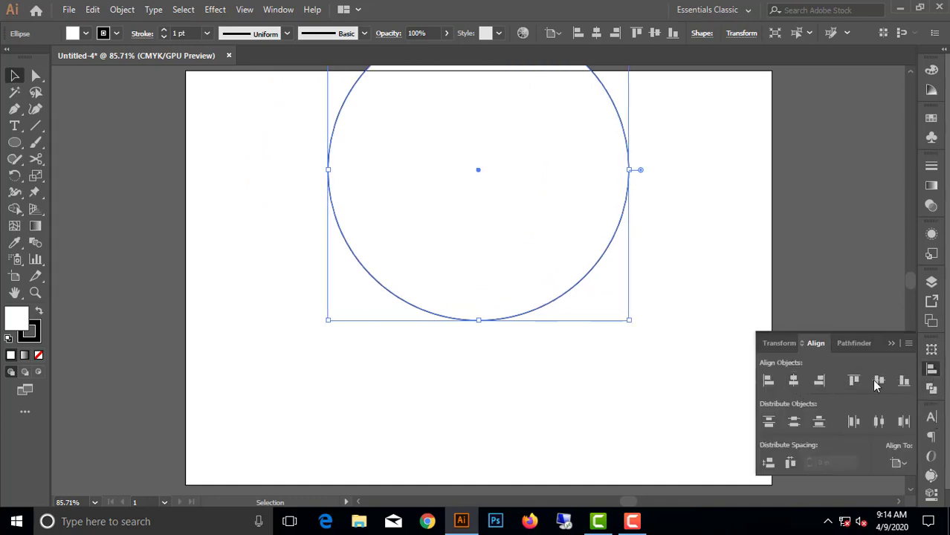
left_click(877, 381)
left_click(706, 185)
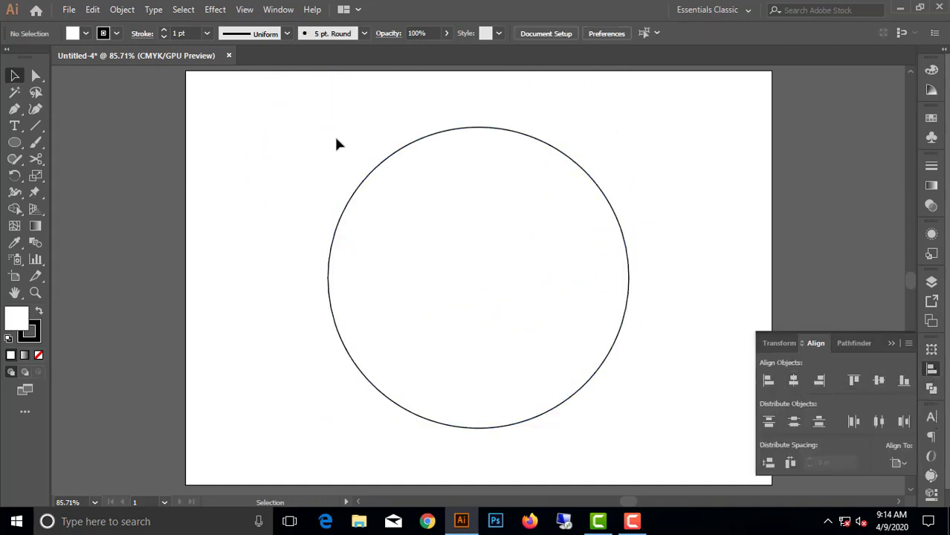
left_click_drag(233, 124, 672, 301)
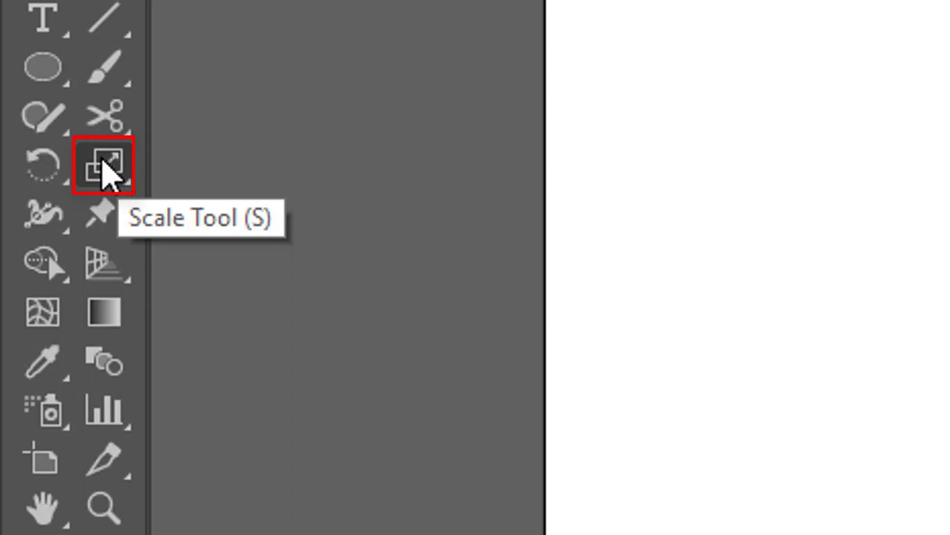
double_click(104, 165)
left_click_drag(700, 153, 147, 132)
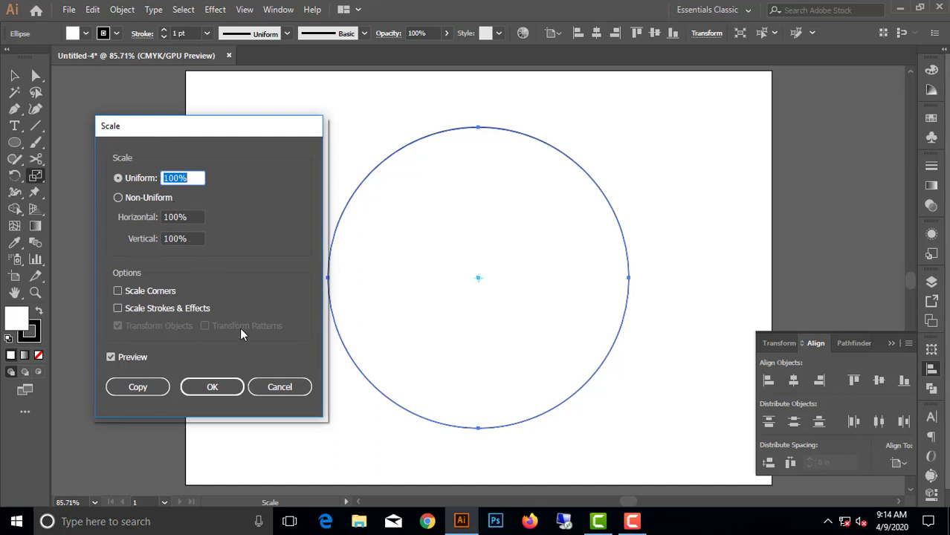
left_click(277, 385)
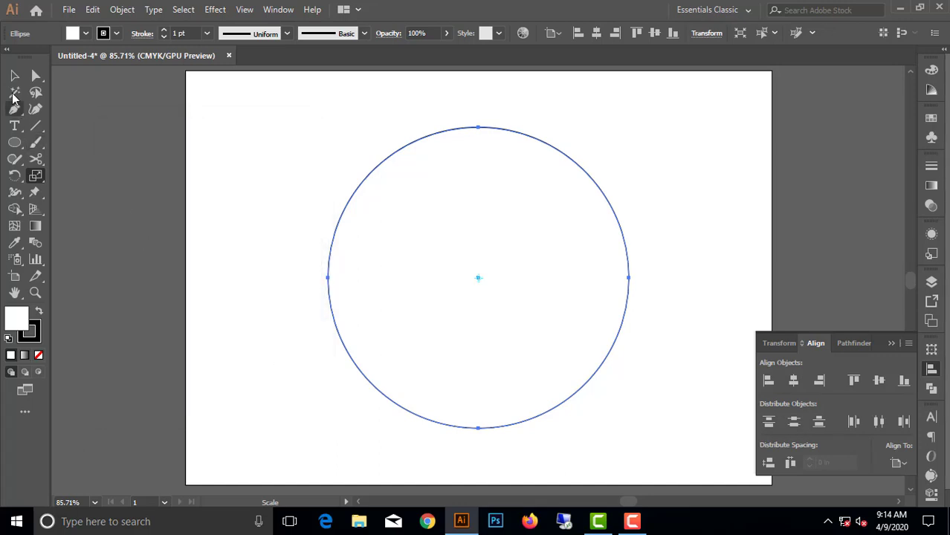
left_click(15, 75)
left_click(97, 189)
left_click_drag(144, 173, 557, 336)
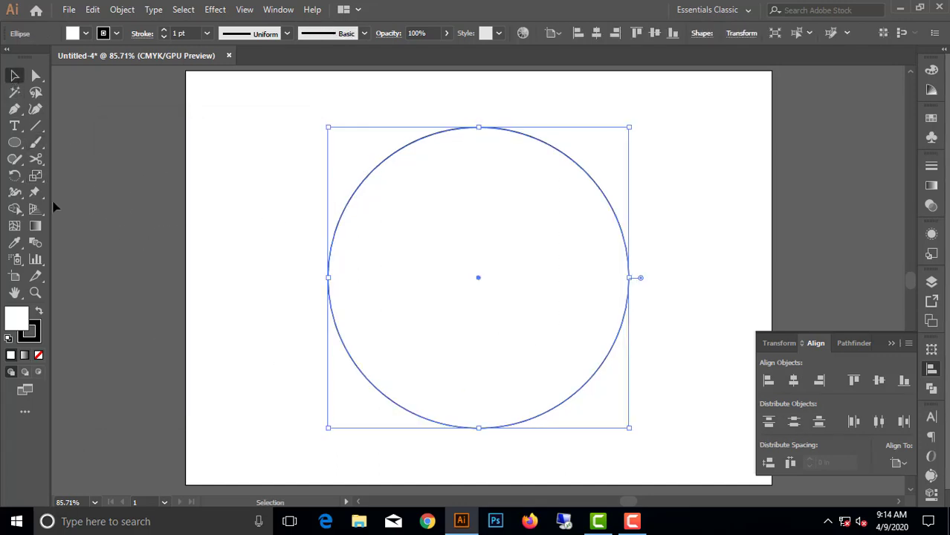
left_click(36, 176)
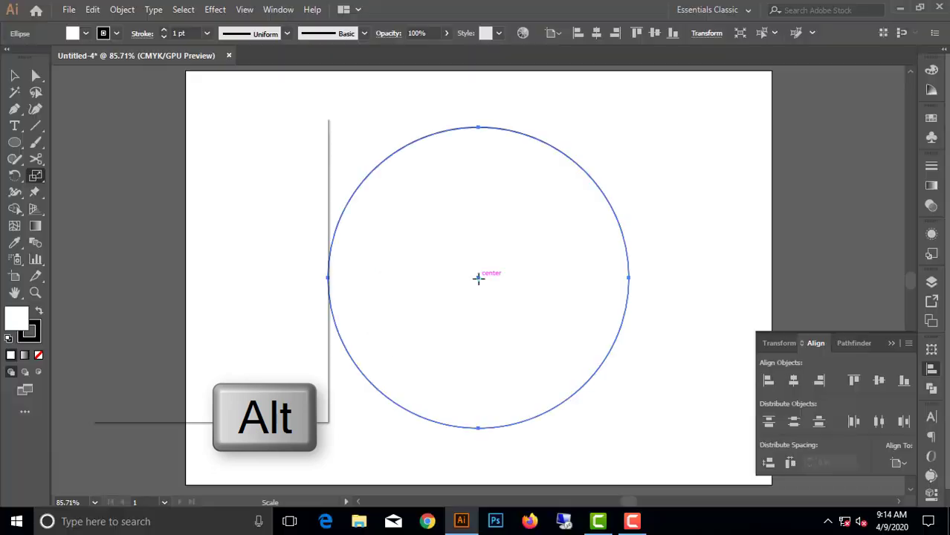
left_click(460, 311, "alt")
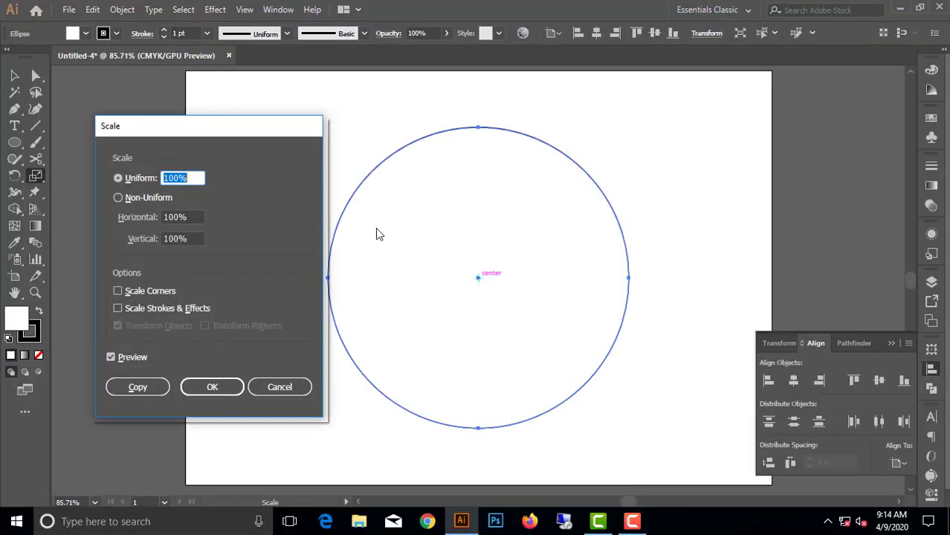
left_click_drag(209, 132, 168, 126)
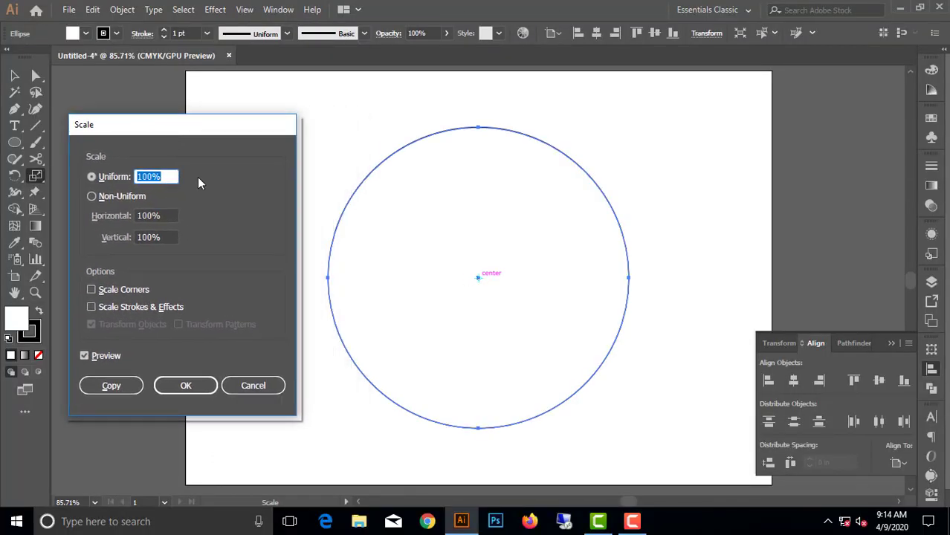
left_click(254, 386)
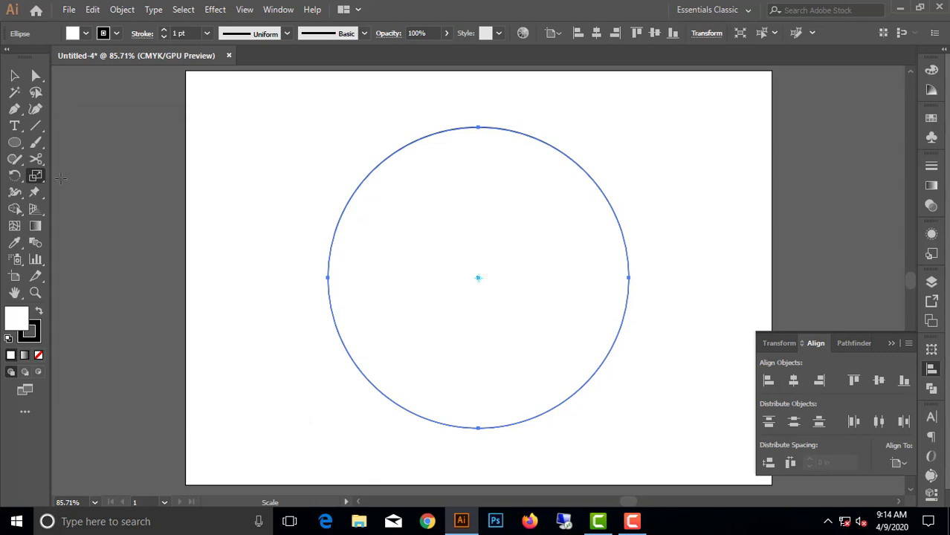
Step: Create a concentric copy of the circle with the Scale tool at 85% uniform scale
double_click(36, 177)
left_click_drag(164, 133, 181, 135)
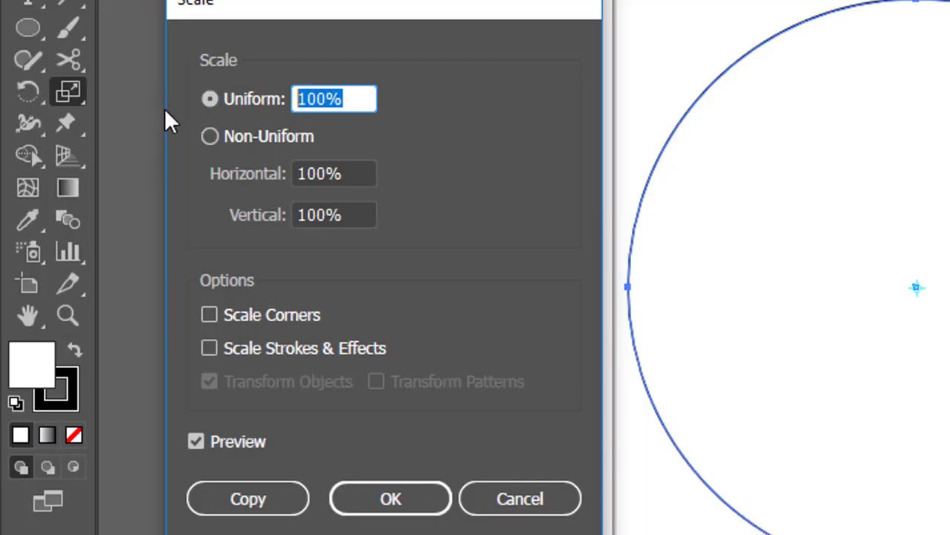
type("85")
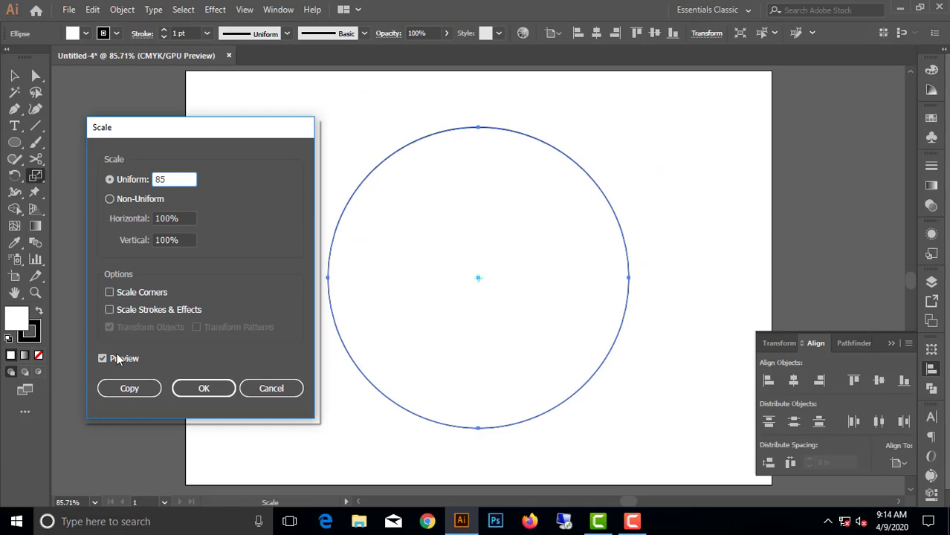
key("Tab")
left_click(217, 442)
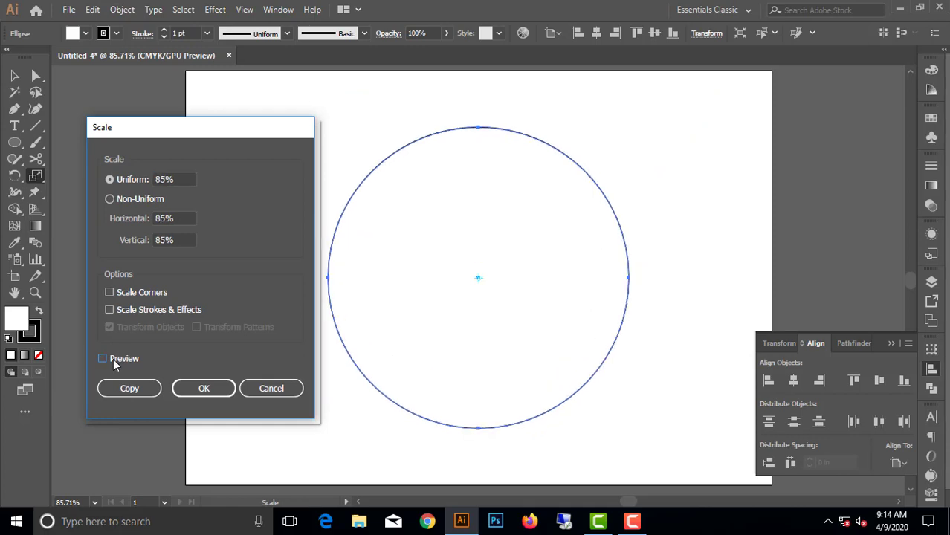
left_click(113, 358)
left_click(113, 359)
left_click(130, 389)
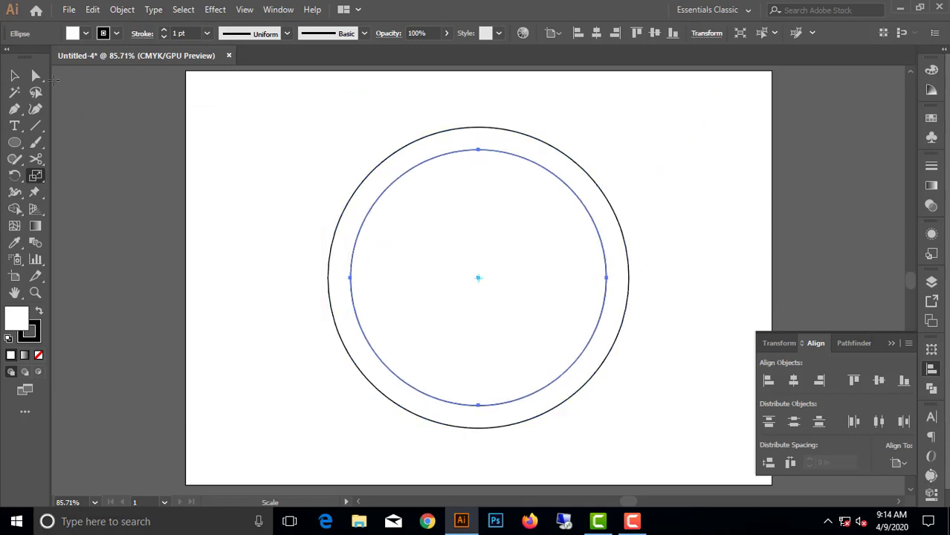
Step: Create a 70% uniformly scaled copy of the outermost circle and remove the copy's fill
left_click(14, 75)
left_click(119, 119)
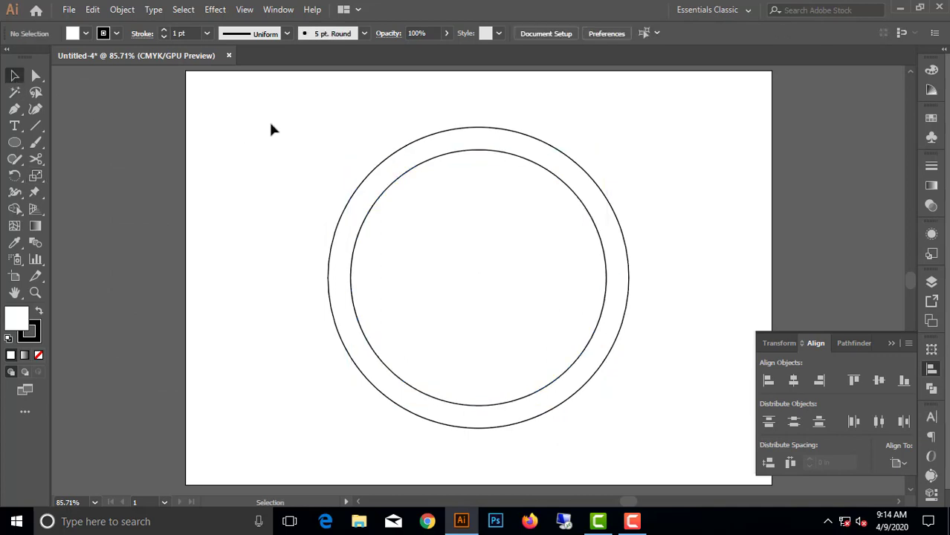
left_click(429, 136)
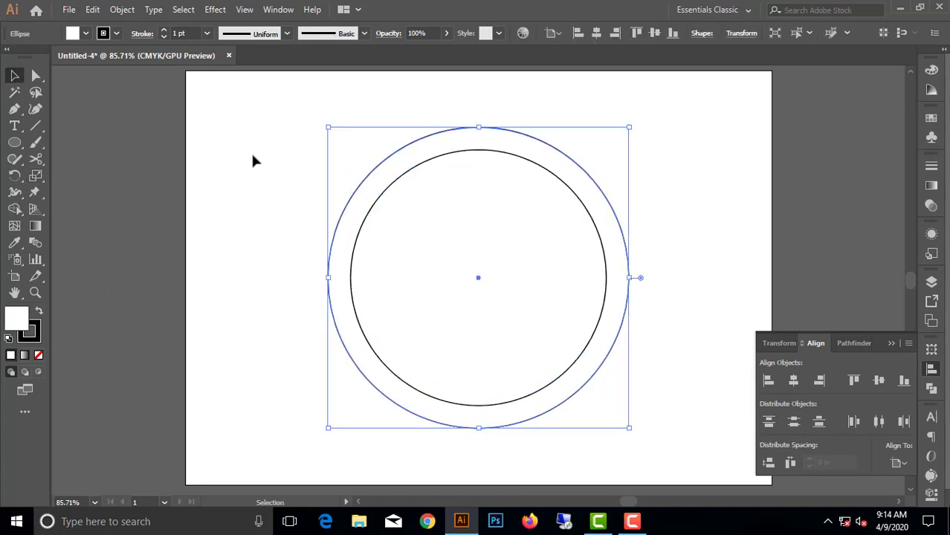
double_click(35, 175)
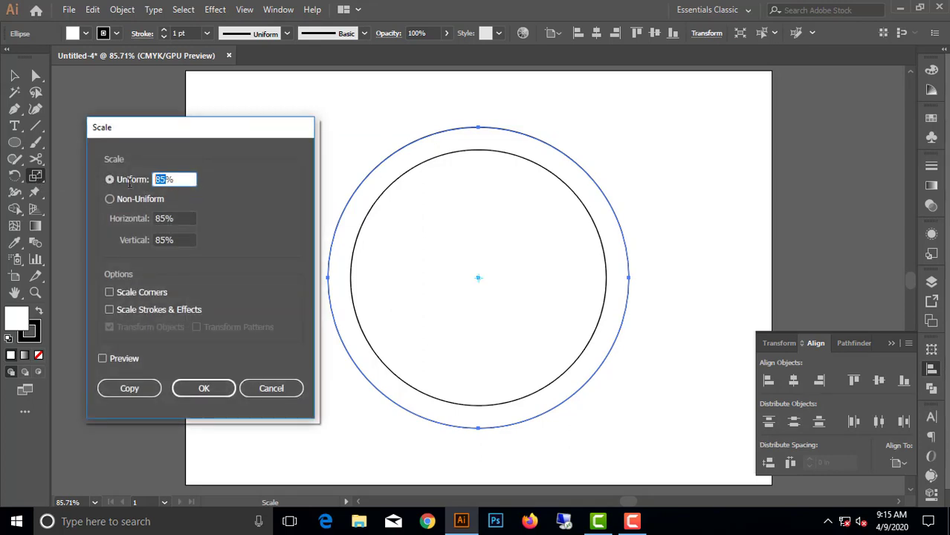
type("70")
left_click(128, 359)
left_click(123, 358)
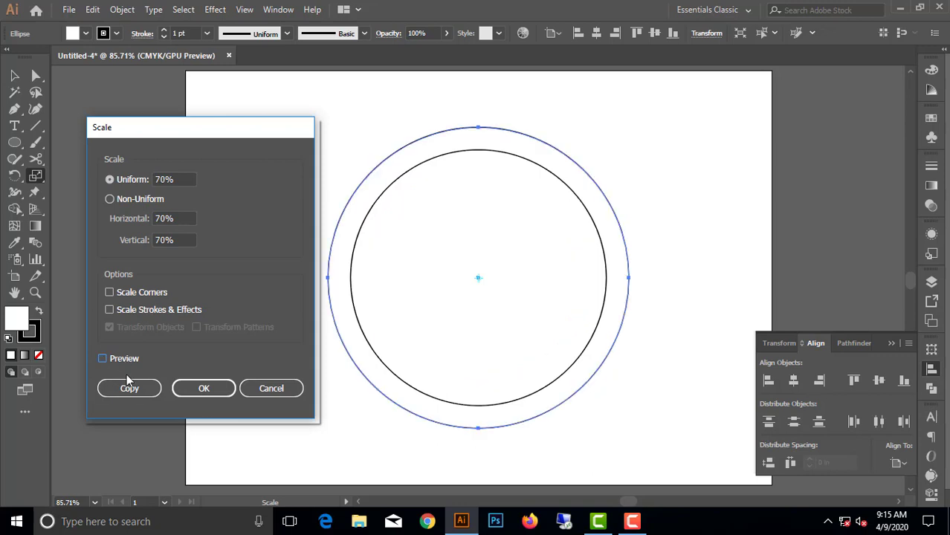
left_click(131, 389)
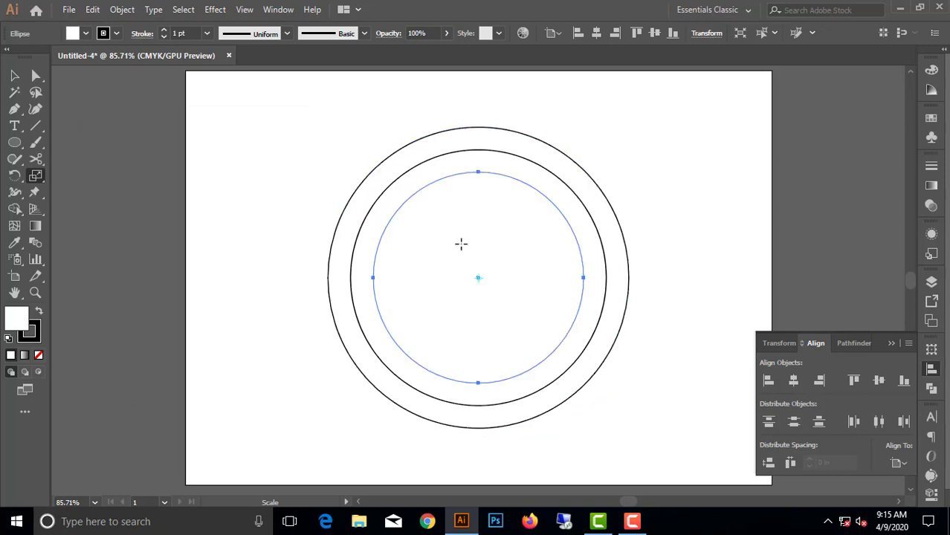
left_click(40, 358)
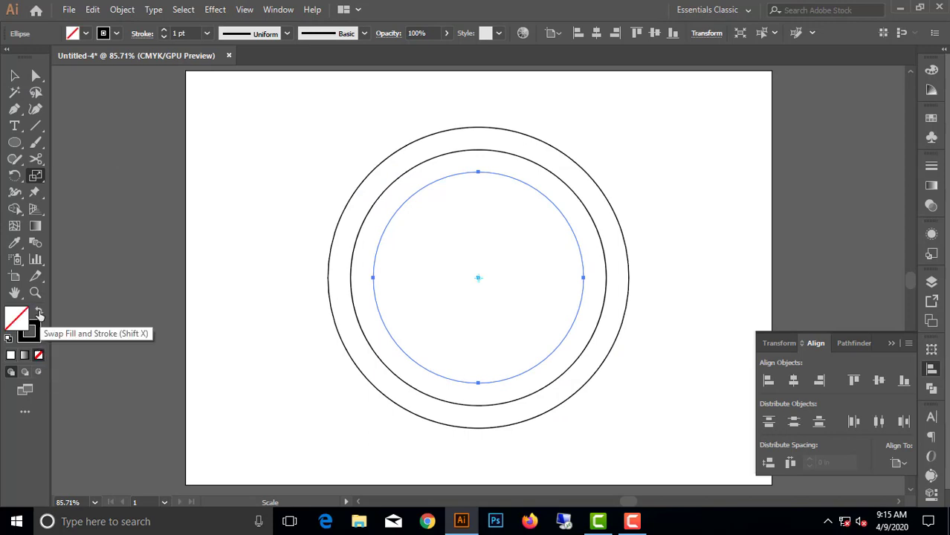
Step: Remove the fill from the middle circle and leave nothing selected
left_click(39, 316)
left_click(39, 355)
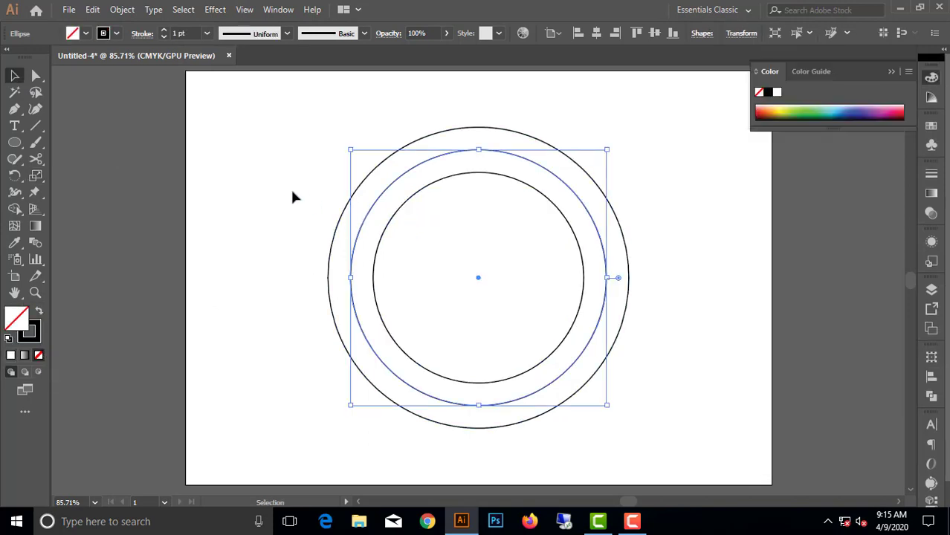
left_click(336, 199)
left_click(384, 196)
left_click(215, 216)
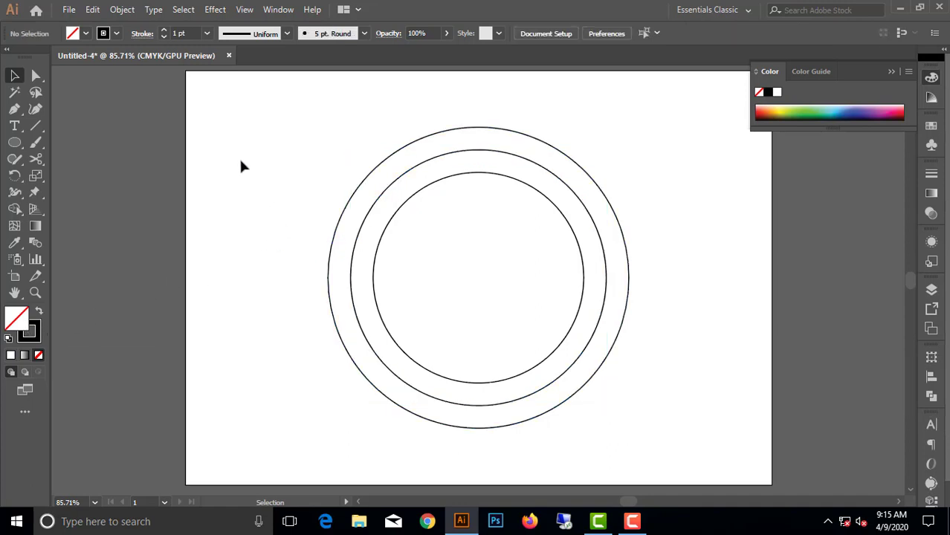
left_click_drag(223, 144, 684, 361)
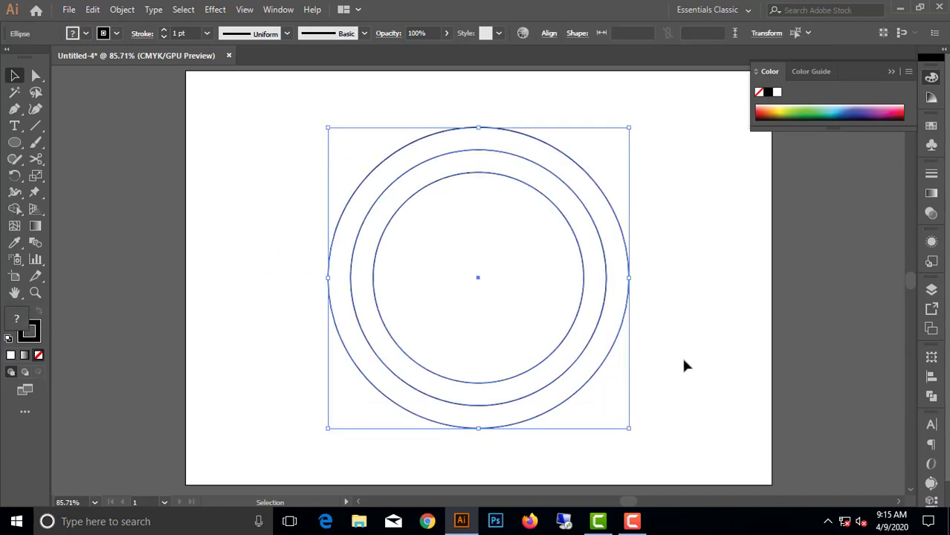
left_click(734, 332)
left_click_drag(256, 146, 727, 350)
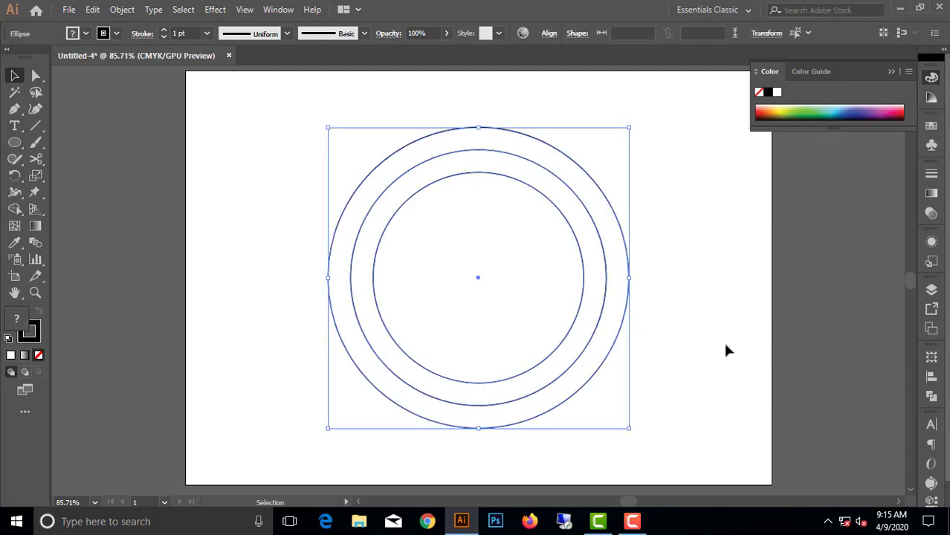
left_click(672, 290)
Step: Show the document rulers
key("ctrl+r")
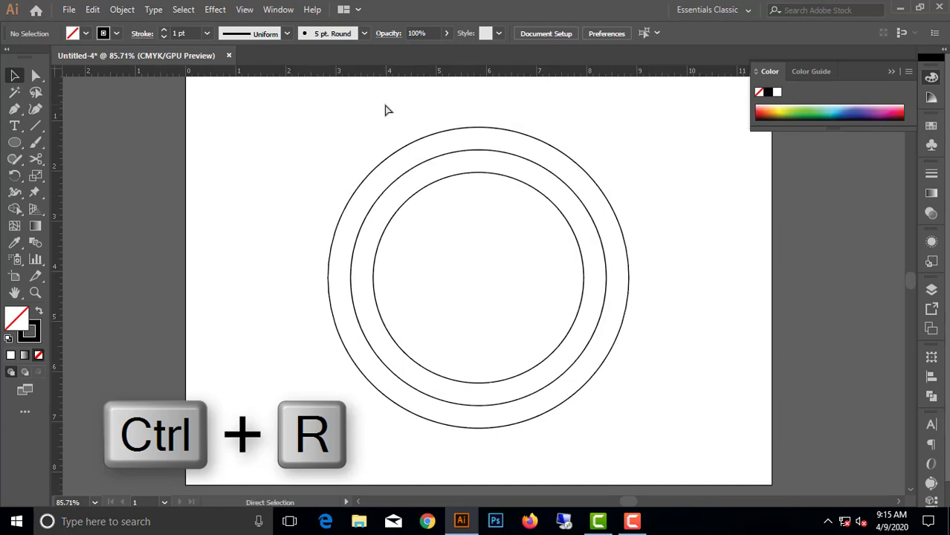
left_click(244, 9)
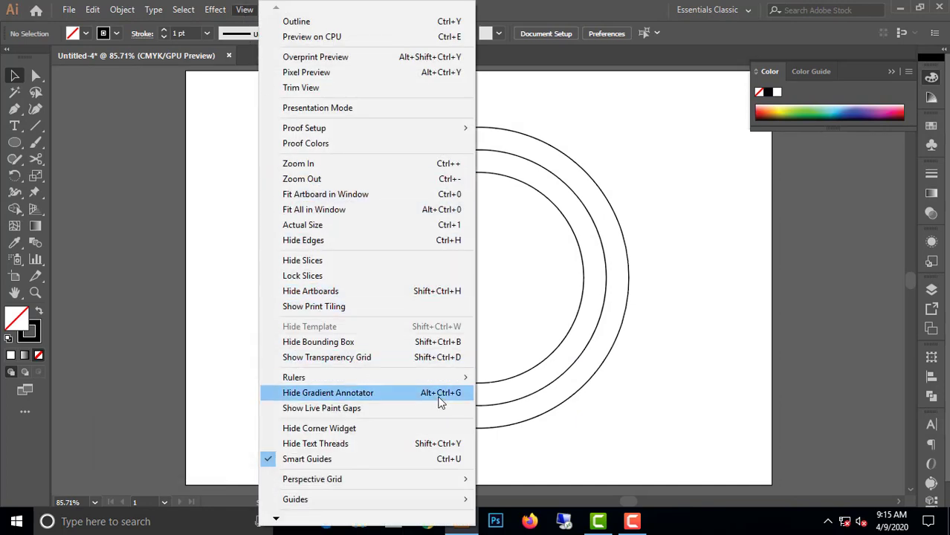
mouse_move(373, 380)
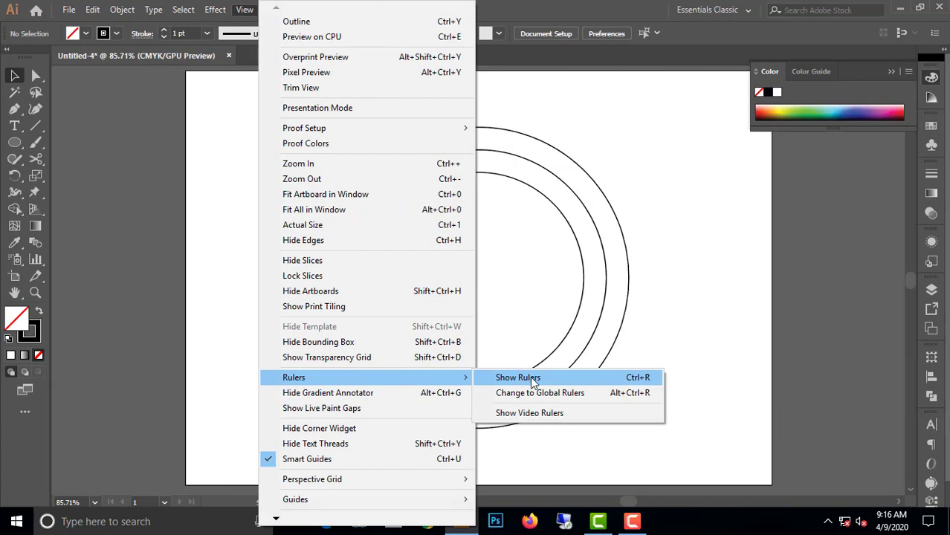
left_click(580, 381)
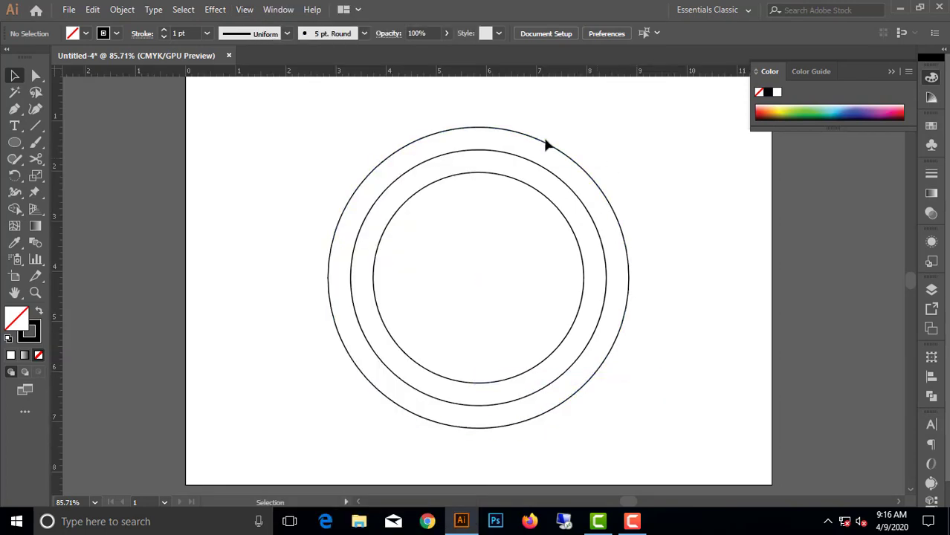
Step: Place a horizontal ruler guide across the middle of the three circles
mouse_move(456, 79)
left_mouse_down()
mouse_move(456, 153)
mouse_move(445, 71)
left_mouse_up()
scroll(446, 74, "up", 1)
scroll(438, 161, "down", 1)
left_click_drag(265, 140, 632, 258)
left_click_drag(459, 79, 457, 291)
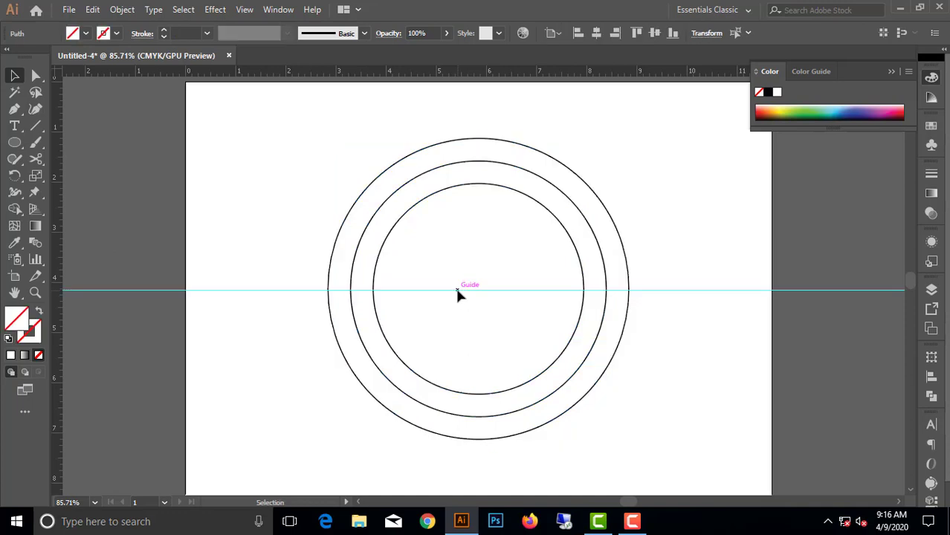
Step: Select the three circles and shift the horizontal guide slightly so it runs exactly through their common centre point
left_click_drag(271, 146, 542, 248)
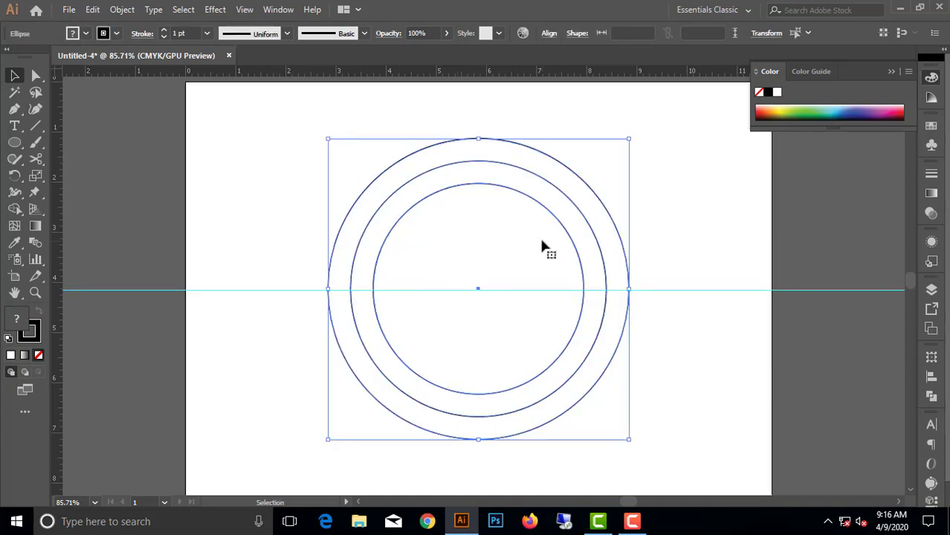
scroll(484, 322, "up", 5)
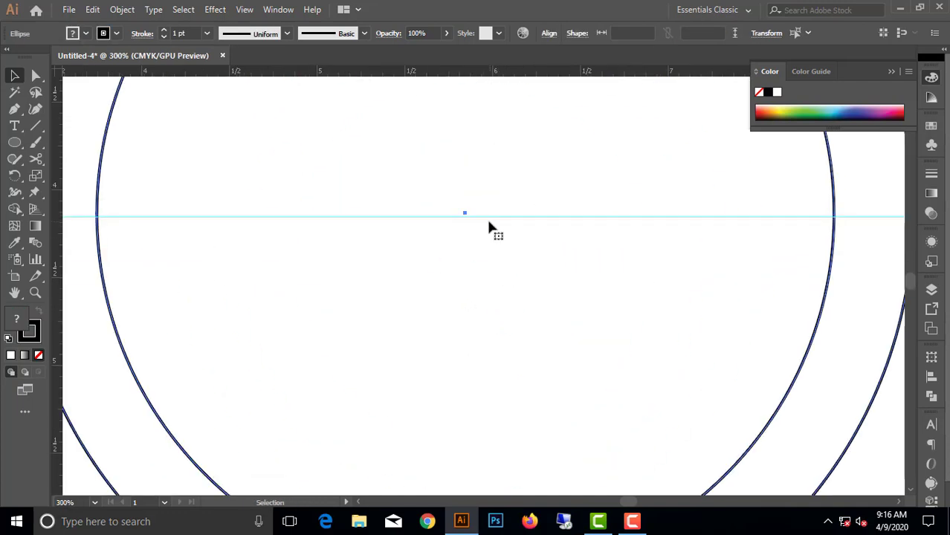
left_click_drag(473, 217, 472, 219)
scroll(486, 245, "down", 4)
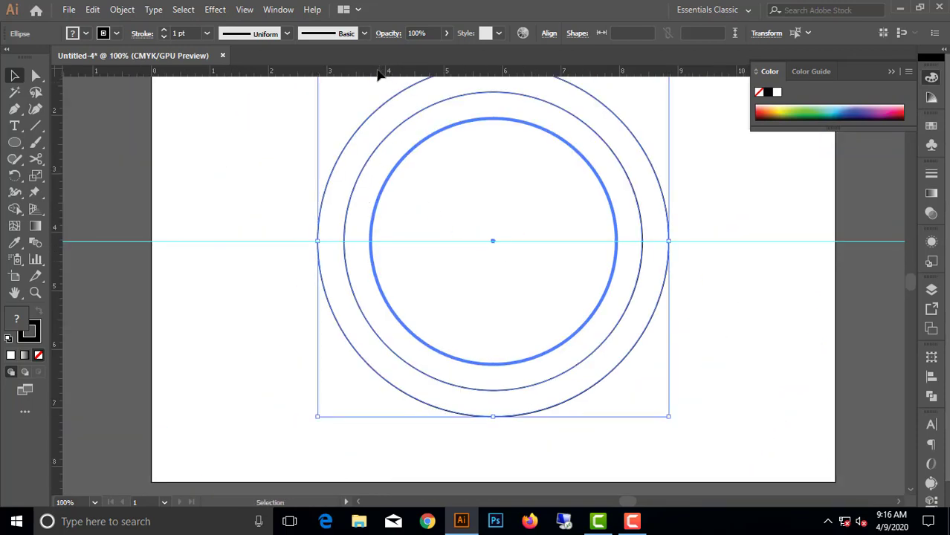
Step: Add a second horizontal guide touching the lowest point of the innermost circle, leaving nothing selected
left_click_drag(378, 73, 437, 364)
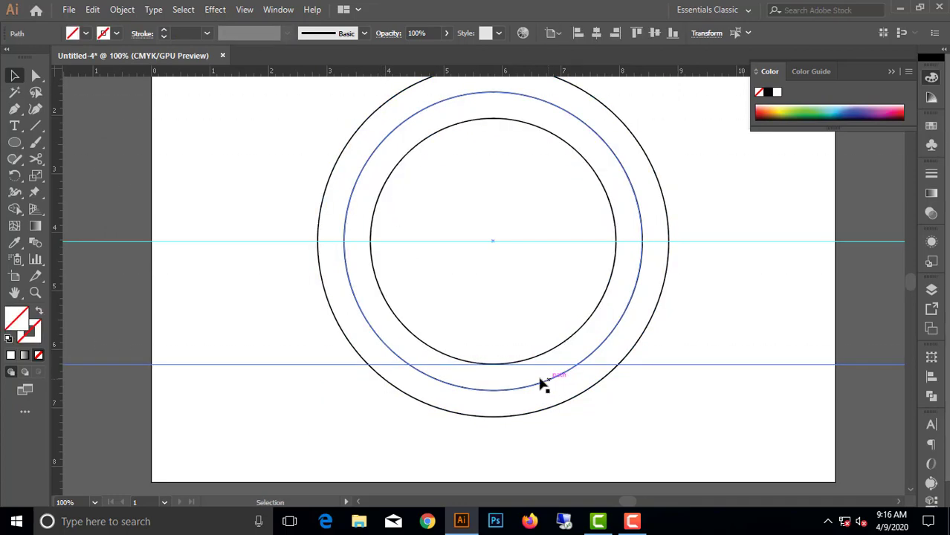
scroll(506, 374, "up", 4)
scroll(507, 354, "down", 6)
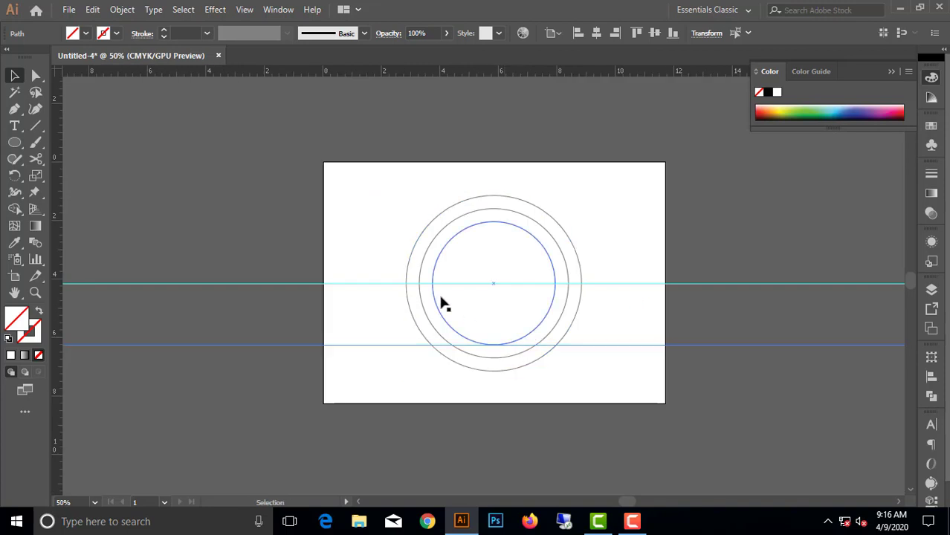
left_click(233, 196)
scroll(452, 305, "up", 2)
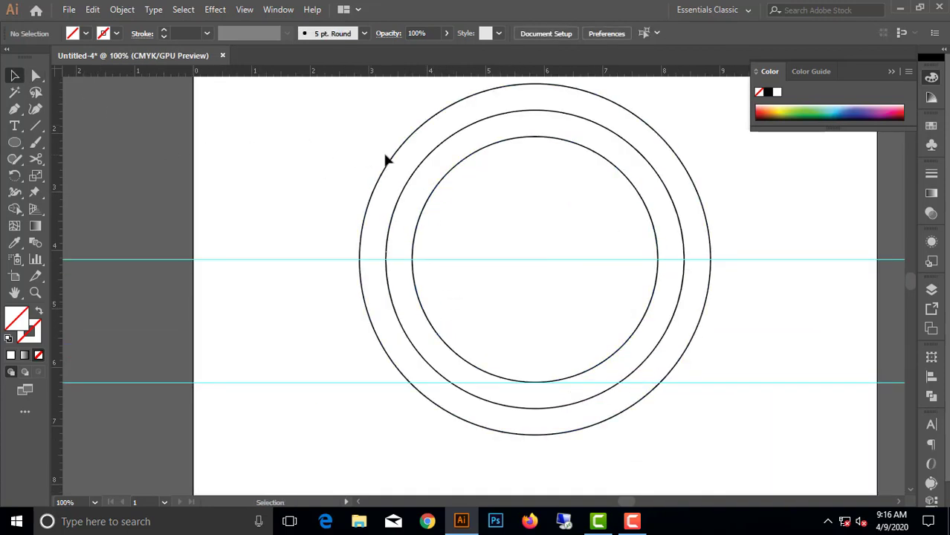
left_click(428, 154)
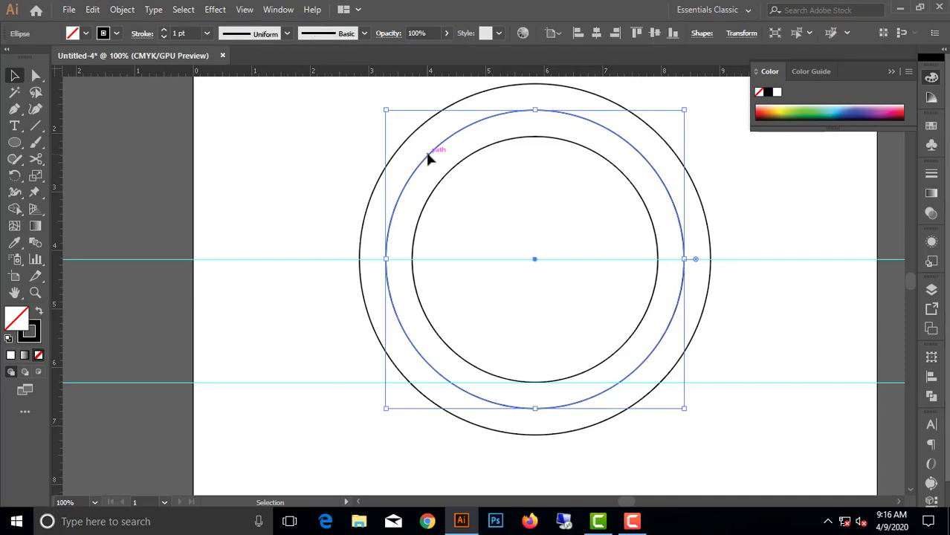
left_click(36, 158)
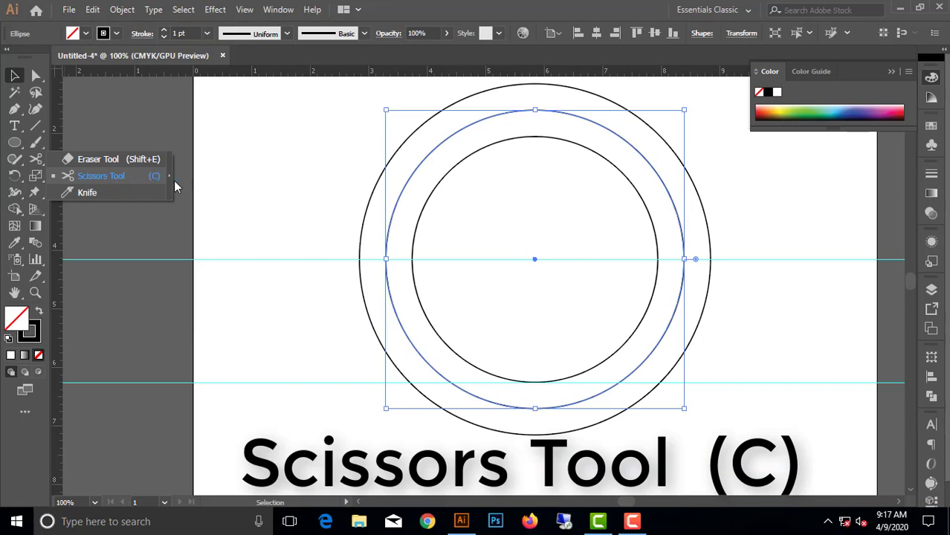
left_click(106, 121)
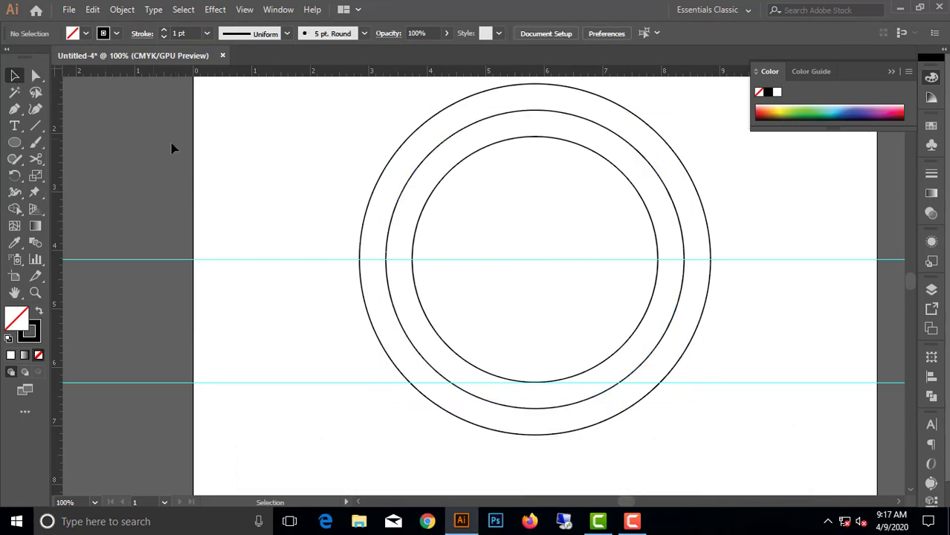
key("c")
left_click(14, 75)
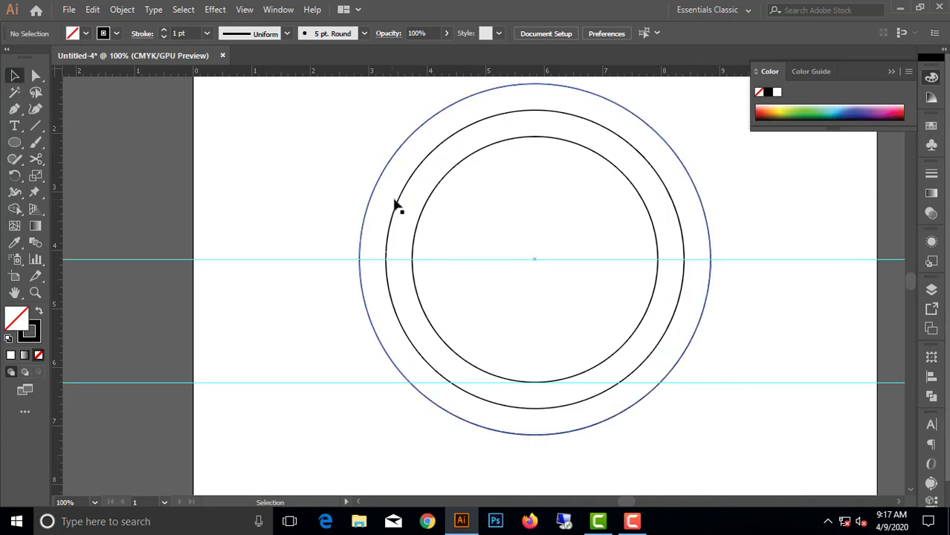
Step: Cut the middle circle with the Scissors tool at its left anchor on the centre guide and where its left side meets the lower guide
left_click(398, 201)
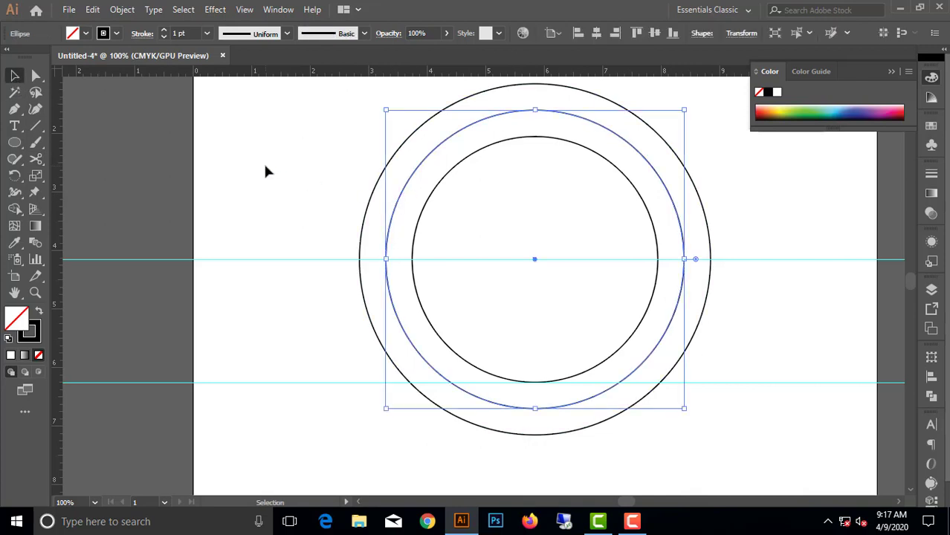
key("c")
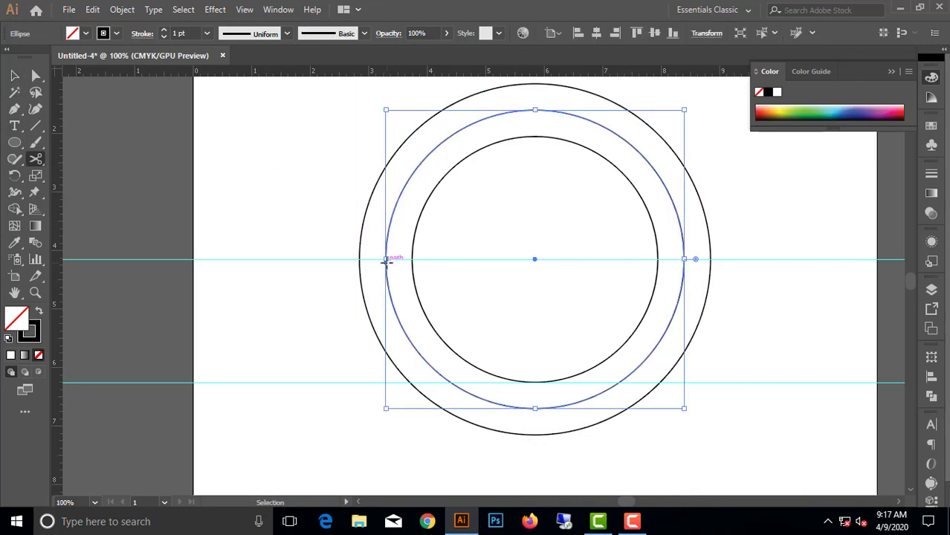
scroll(386, 259, "up", 2)
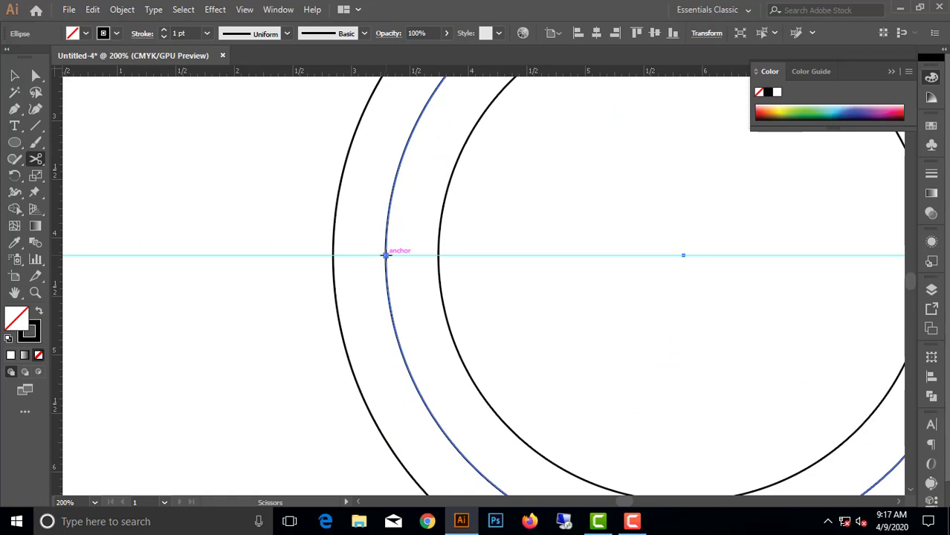
left_click(385, 255)
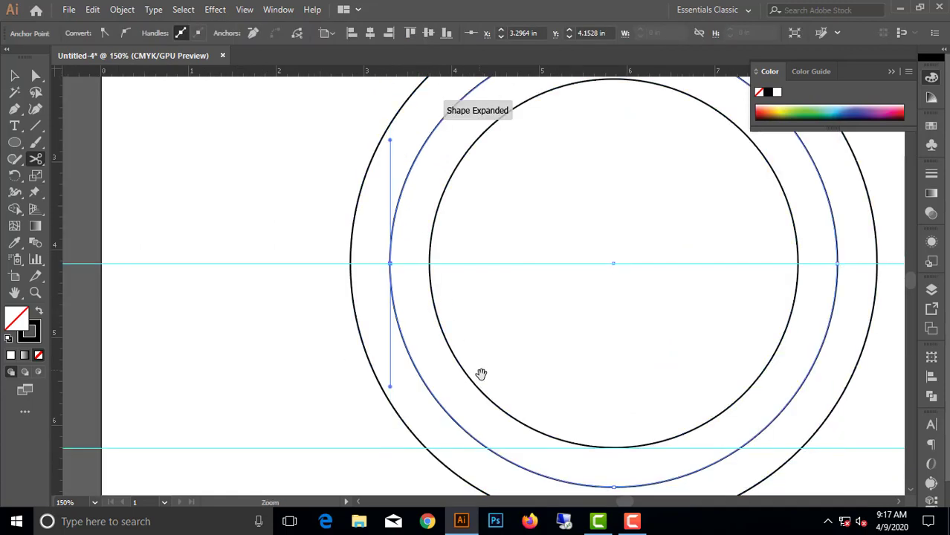
left_click_drag(481, 375, 388, 241)
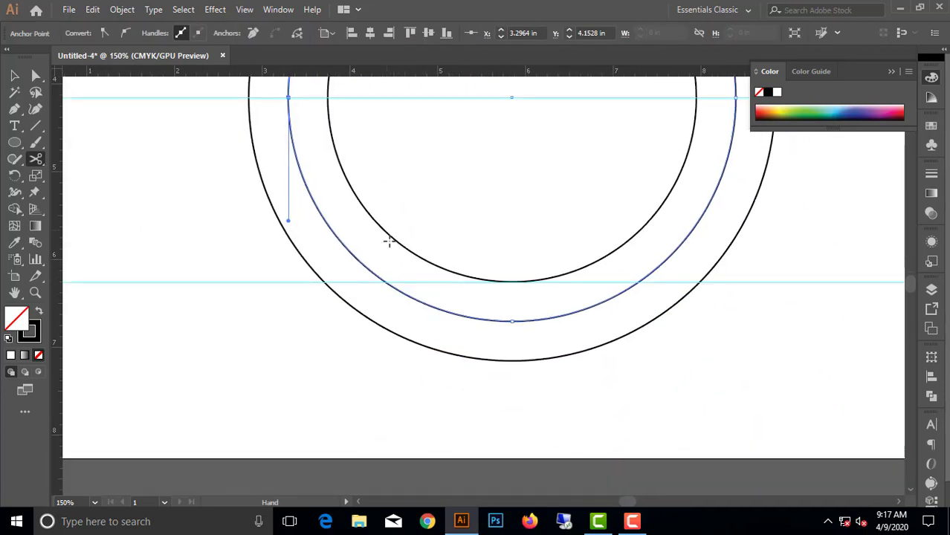
left_click(385, 282)
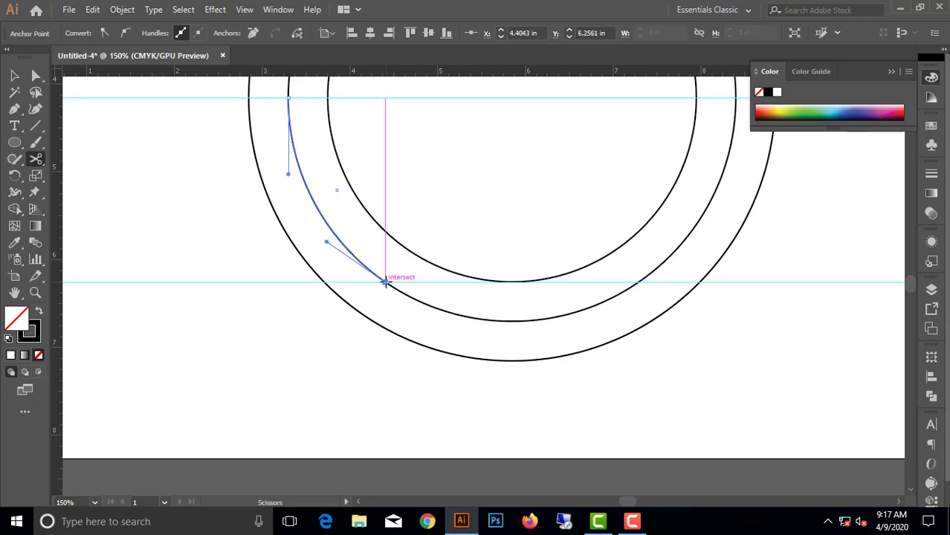
Step: Delete the middle circle's left arc between the two guides and leave nothing selected
left_click(35, 77)
left_click(296, 163)
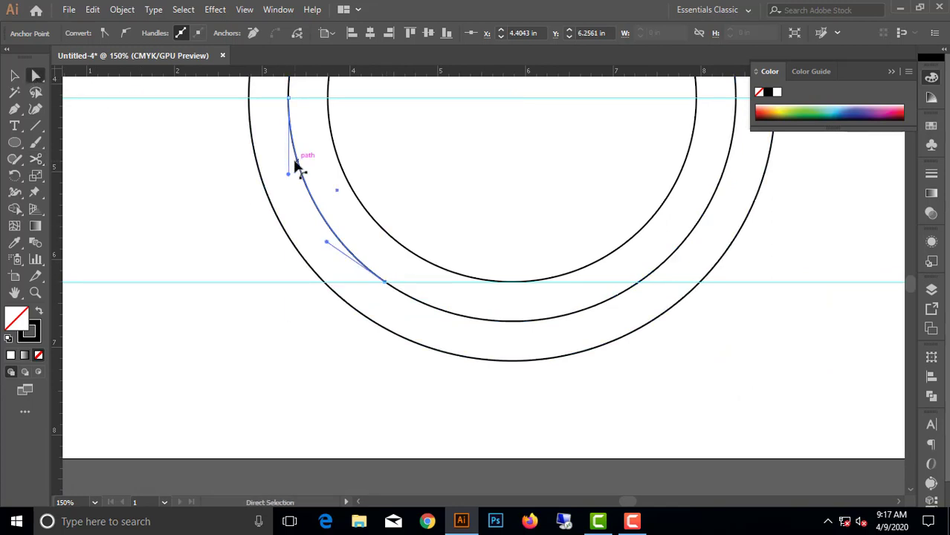
key("Delete")
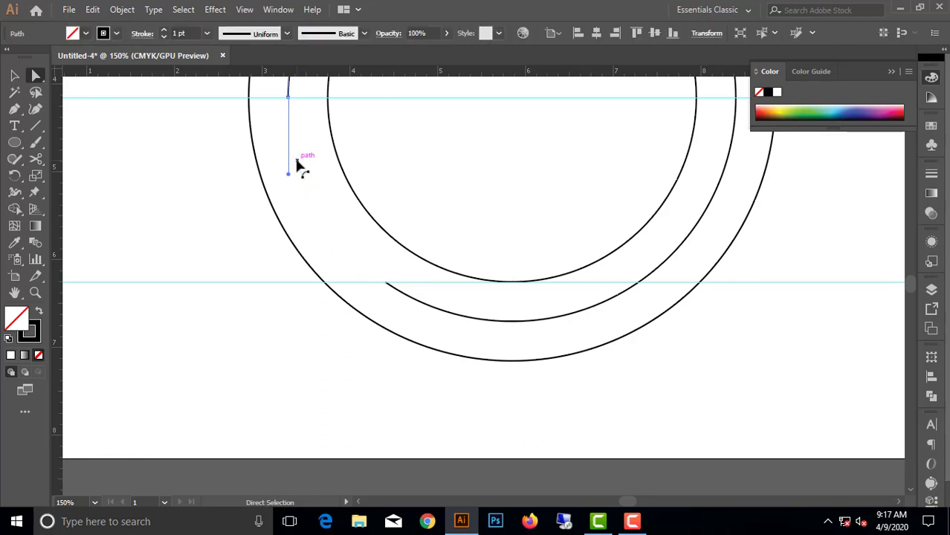
key("v")
left_click(122, 145)
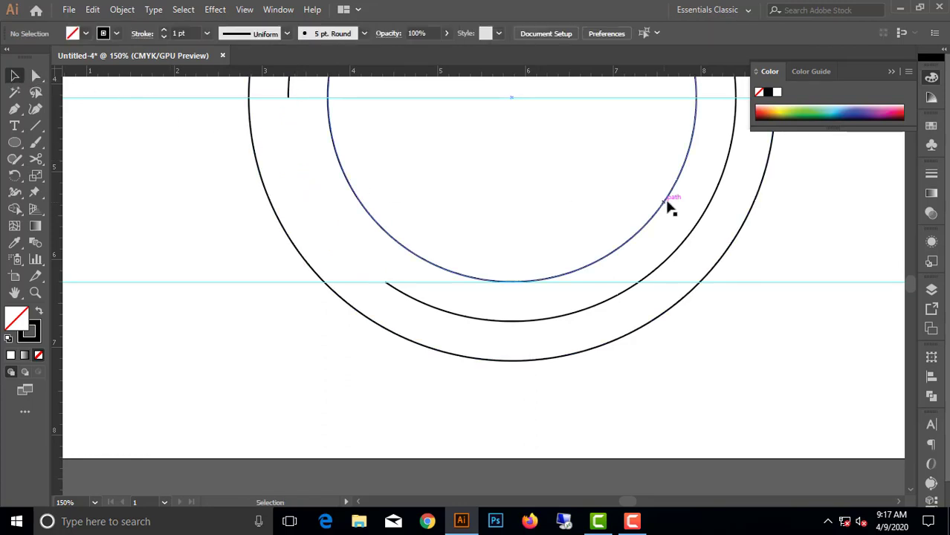
Step: Cut the middle circle's right side with the Scissors tool where it crosses the centre guide and the lower guide
left_click(721, 187)
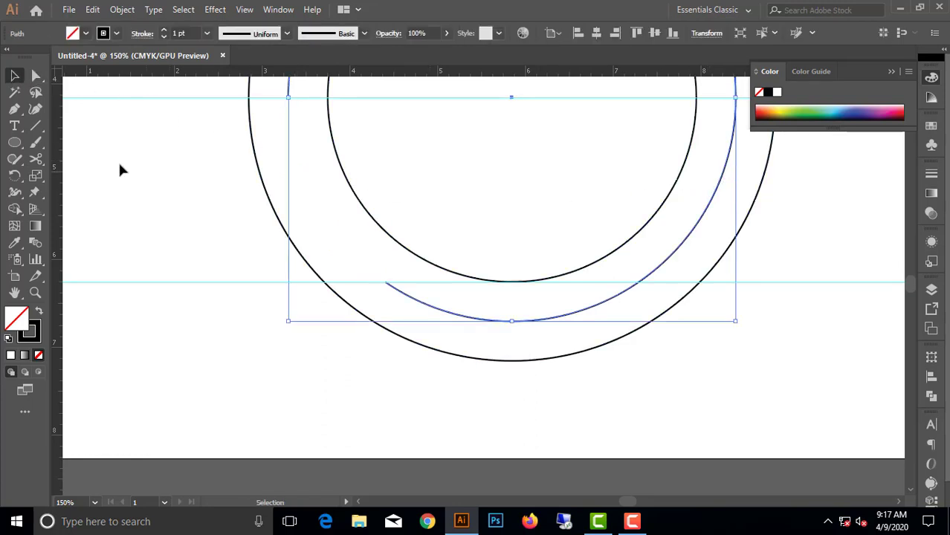
left_click(36, 158)
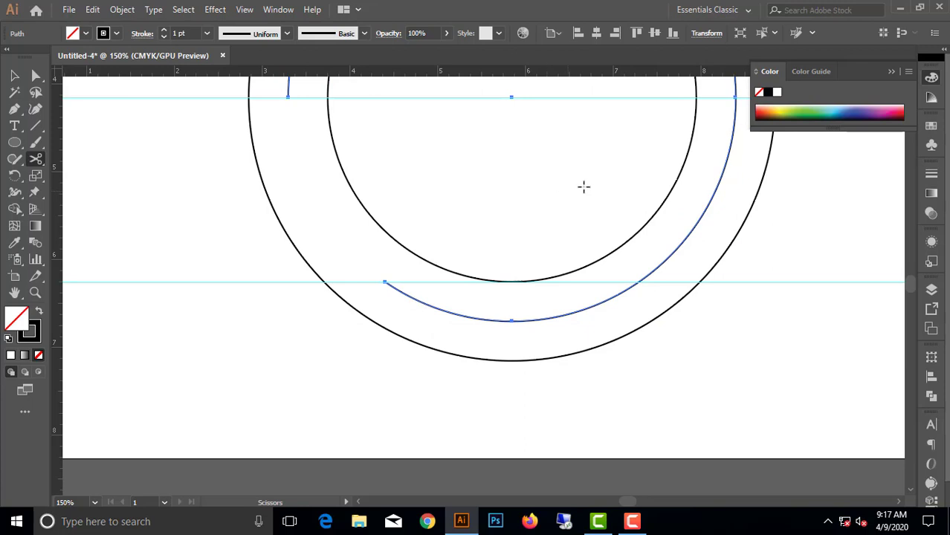
left_click(735, 98)
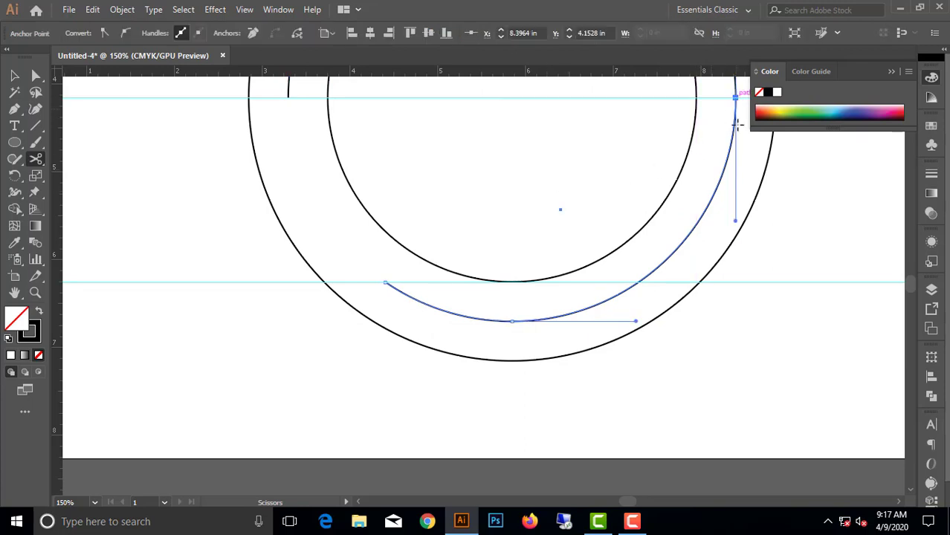
left_click(638, 282)
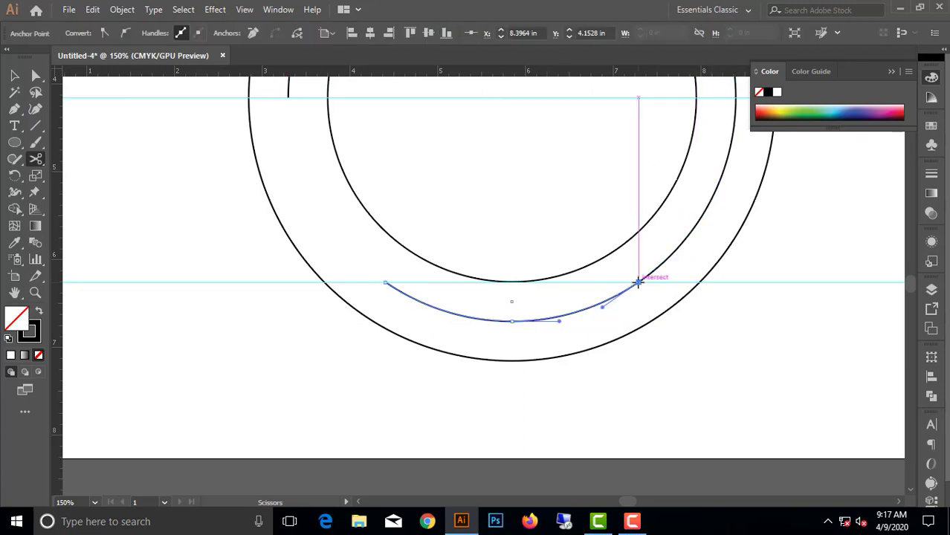
Step: Delete the middle circle's right arc between the two guides, keeping the arc below the lower guide
left_click(36, 75)
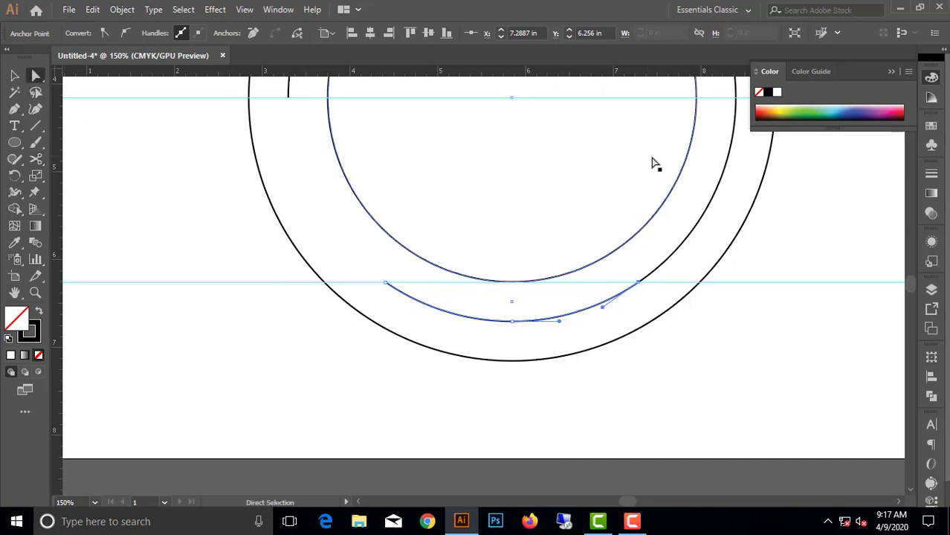
left_click(726, 167)
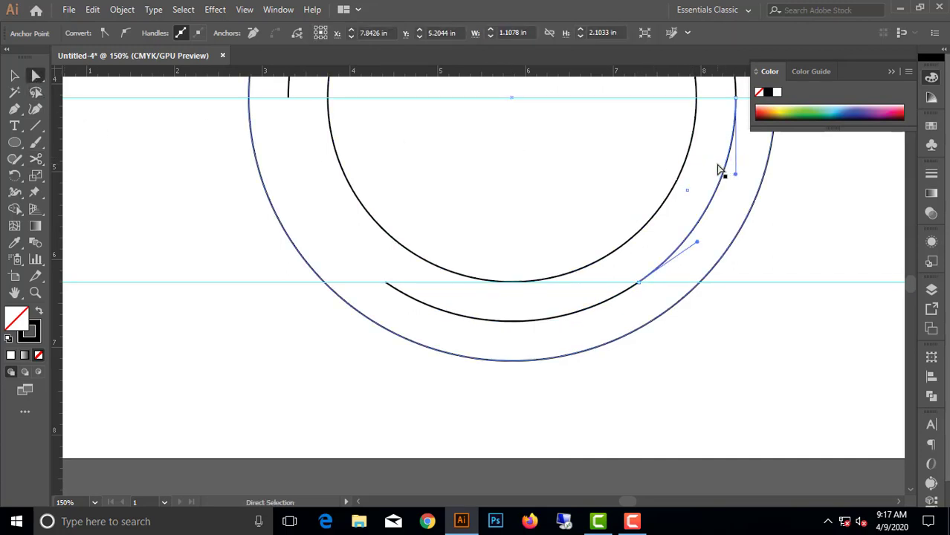
key("Delete")
key("Delete")
left_click(15, 75)
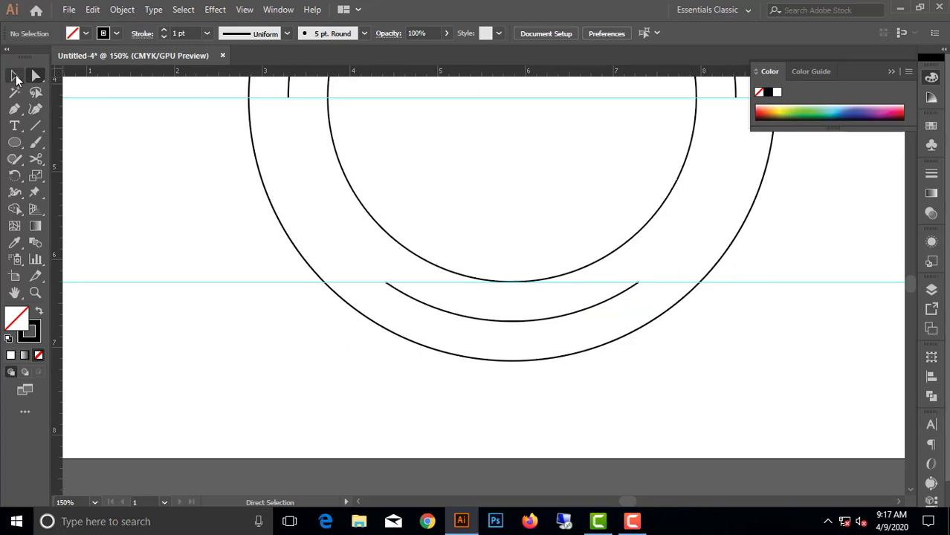
Step: Delete both horizontal guides crossing the circles and collapse the Color panel
key("ctrl+minus")
key("ctrl+minus")
scroll(456, 169, "up", 3)
scroll(456, 170, "left", 2)
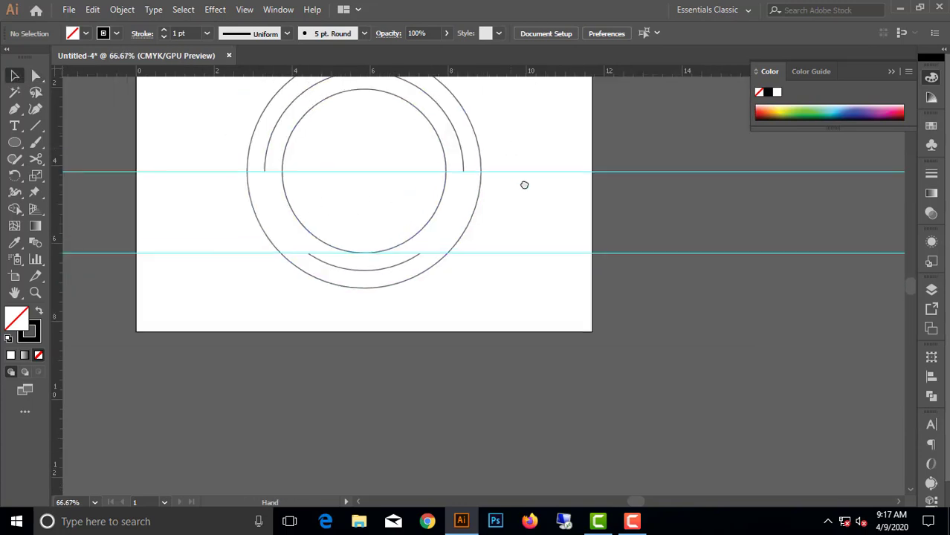
left_click(556, 207)
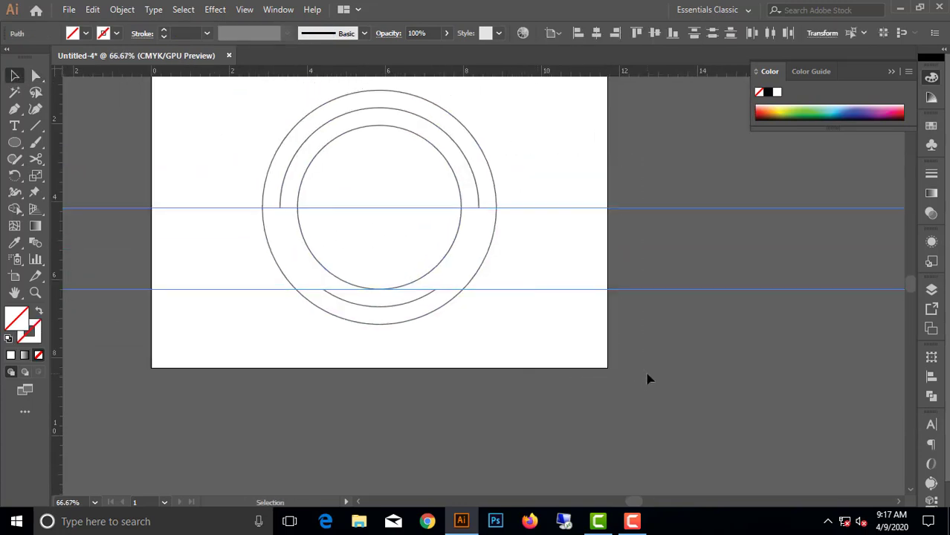
key("Delete")
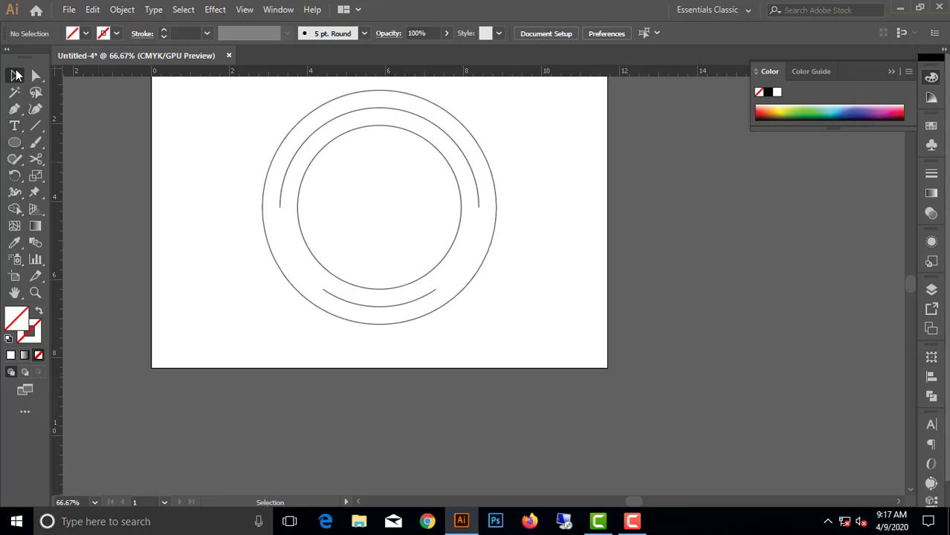
key("ctrl+1")
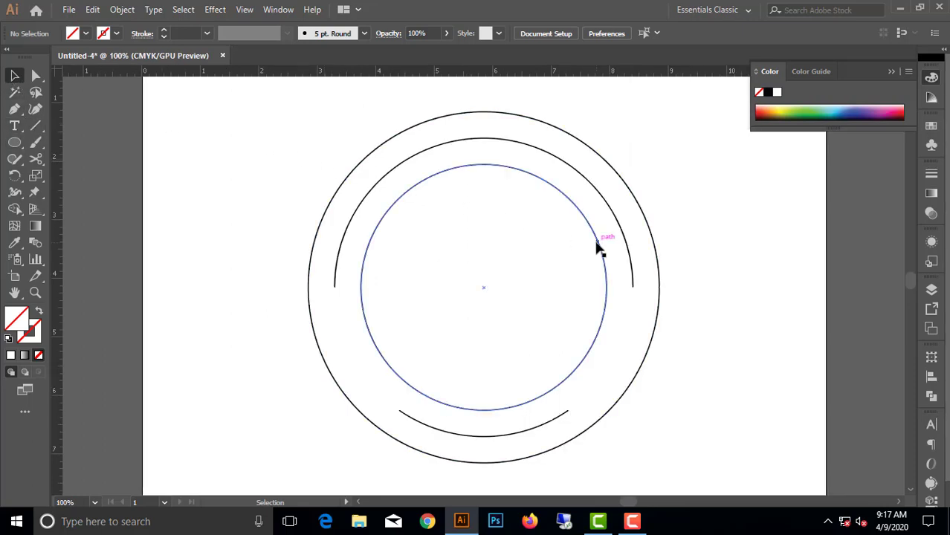
left_click(891, 72)
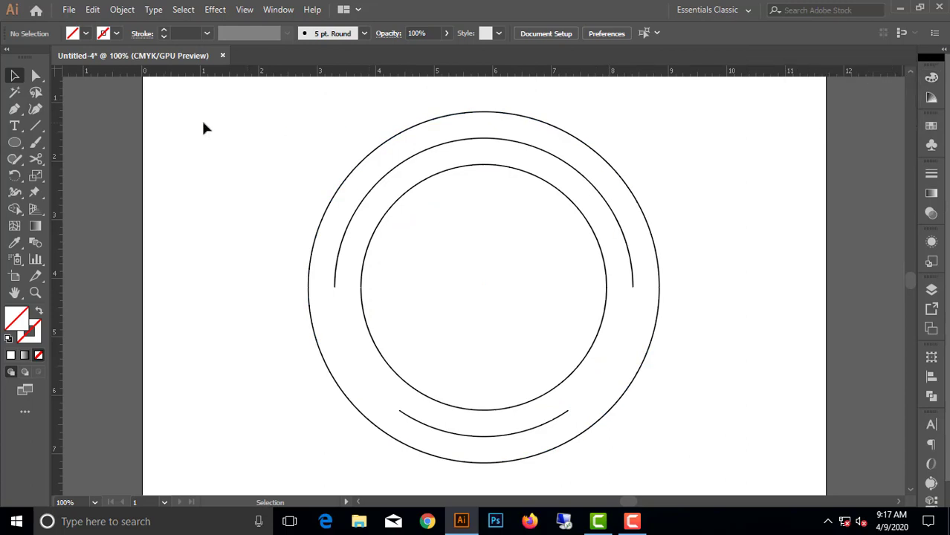
Step: Place a point text object at the artboard's upper left and set its font to SutonnyMJ Regular
left_click(14, 126)
left_click(169, 148)
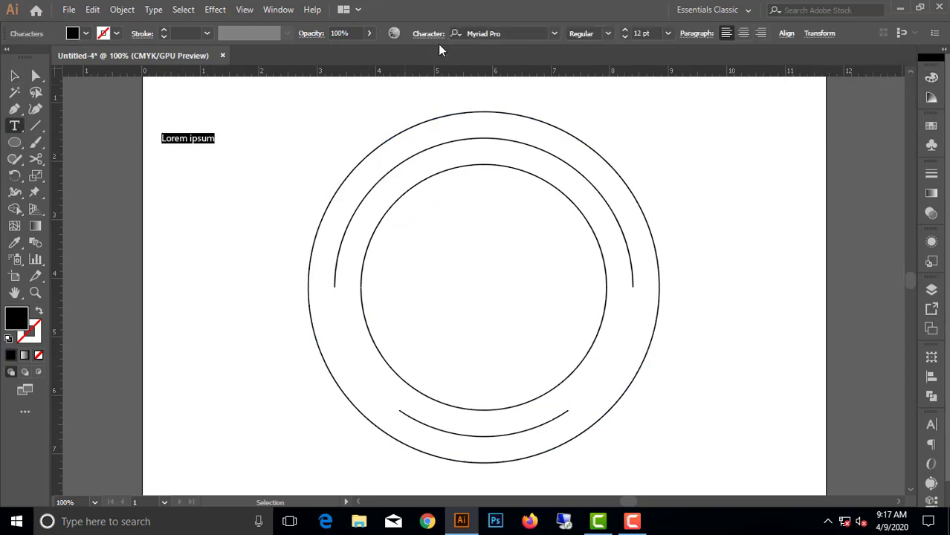
left_click(480, 34)
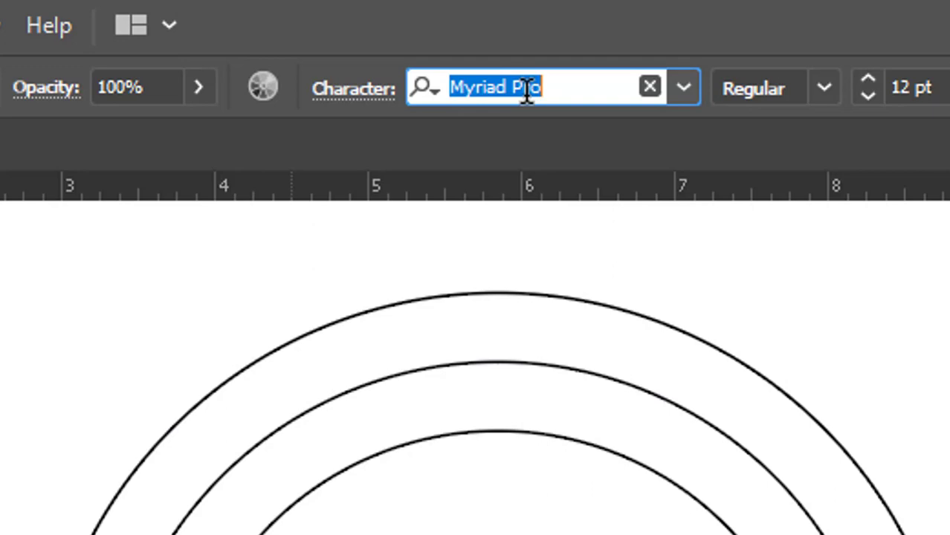
type("suton")
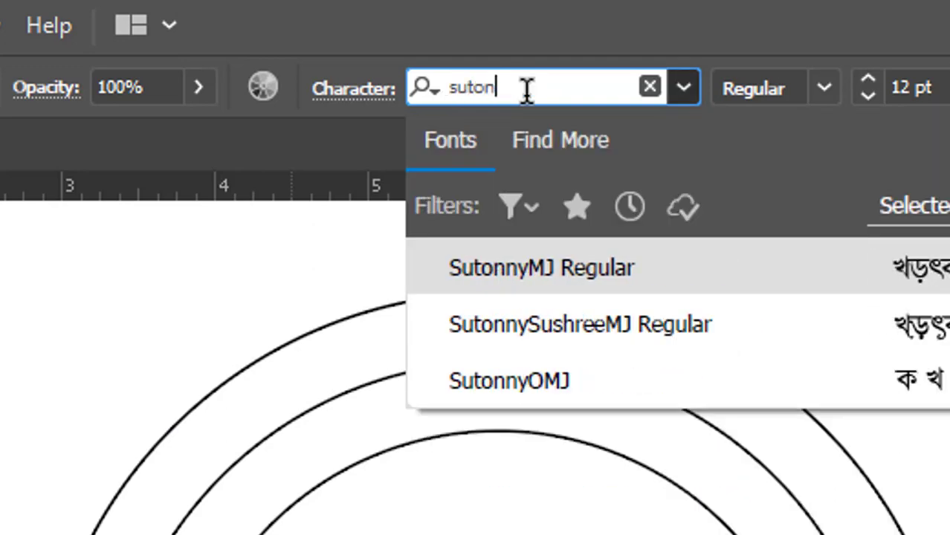
left_click(551, 284)
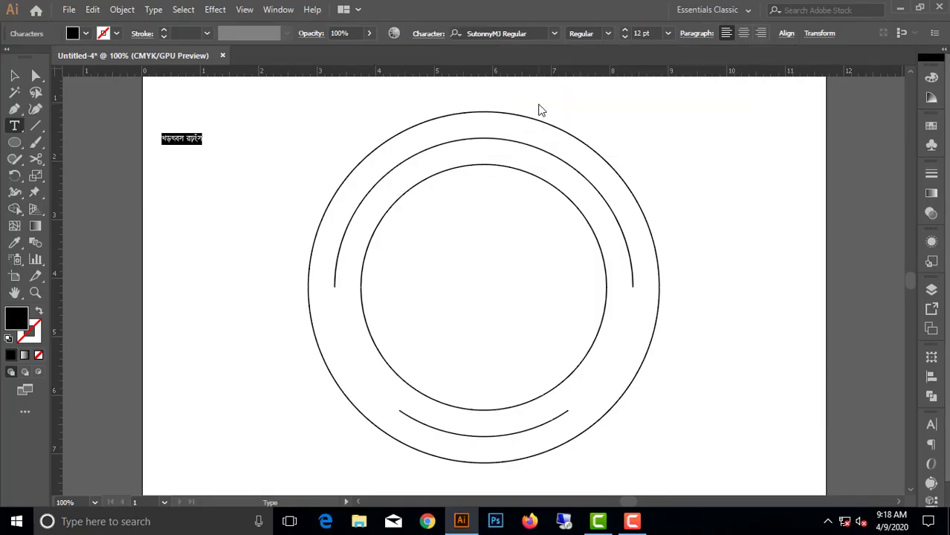
Step: Scale the placeholder text proportionally to about 36.61 pt and move it to the circles' upper left
left_click(14, 75)
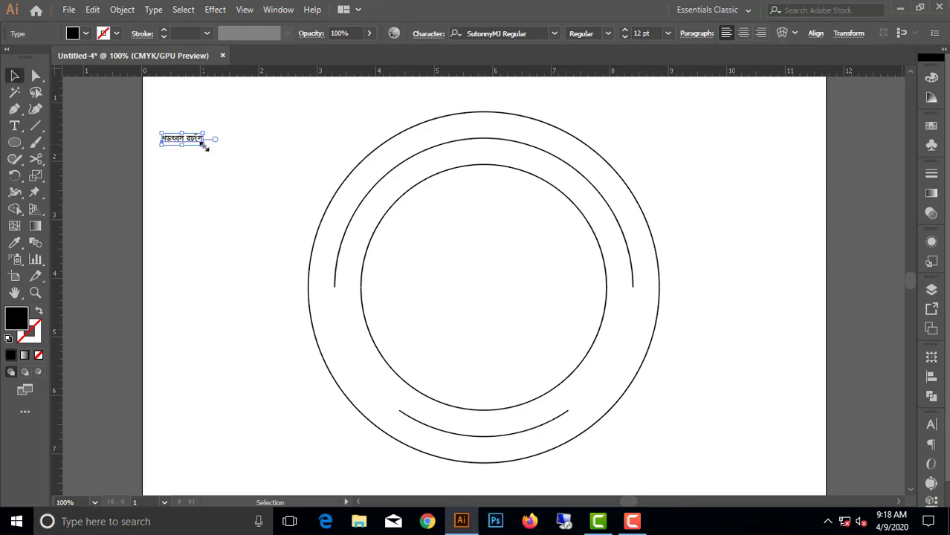
left_click_drag(202, 145, 344, 212)
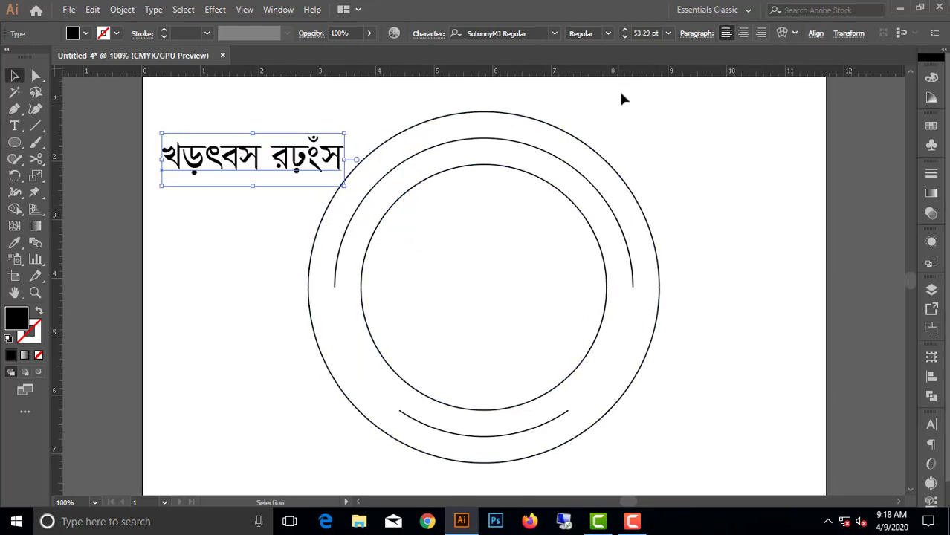
left_click_drag(343, 133, 289, 148)
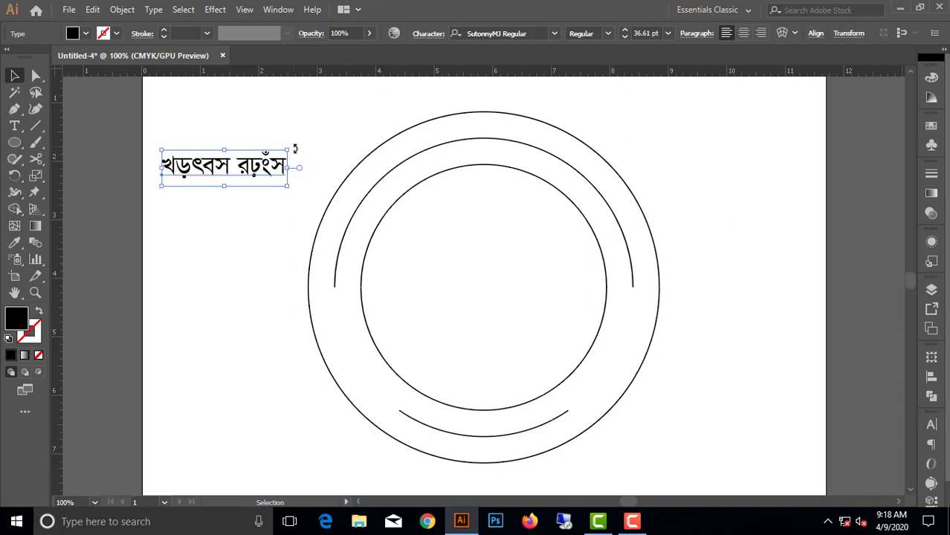
left_click_drag(239, 173, 265, 131)
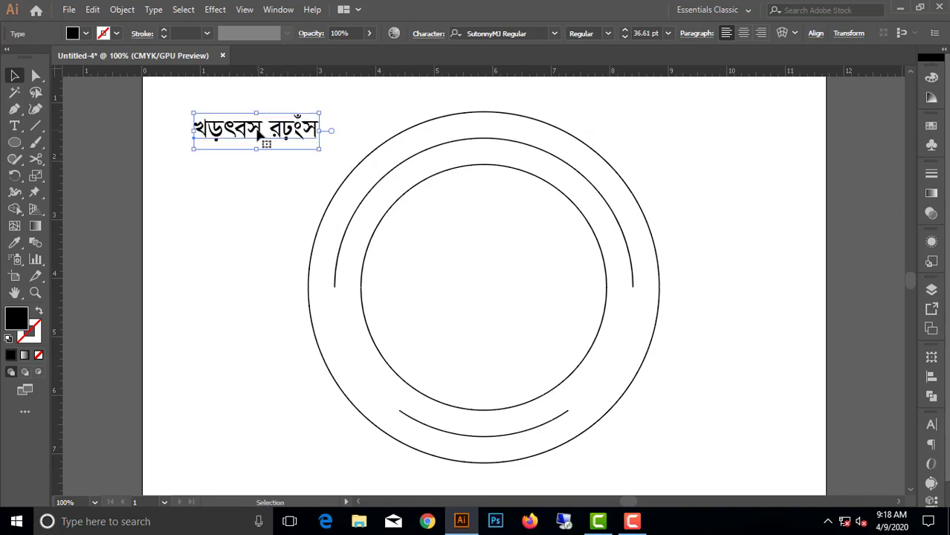
Step: Switch to Bangla input and replace the placeholder text with "গনপ্রজাতন্ত্রী বাংলাদেশ"
triple_click(261, 133)
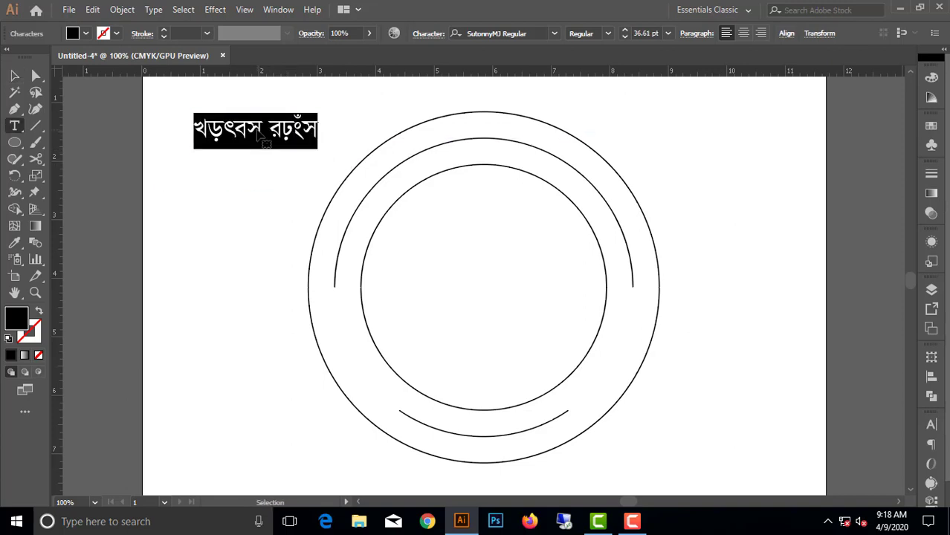
key("ctrl+alt+b")
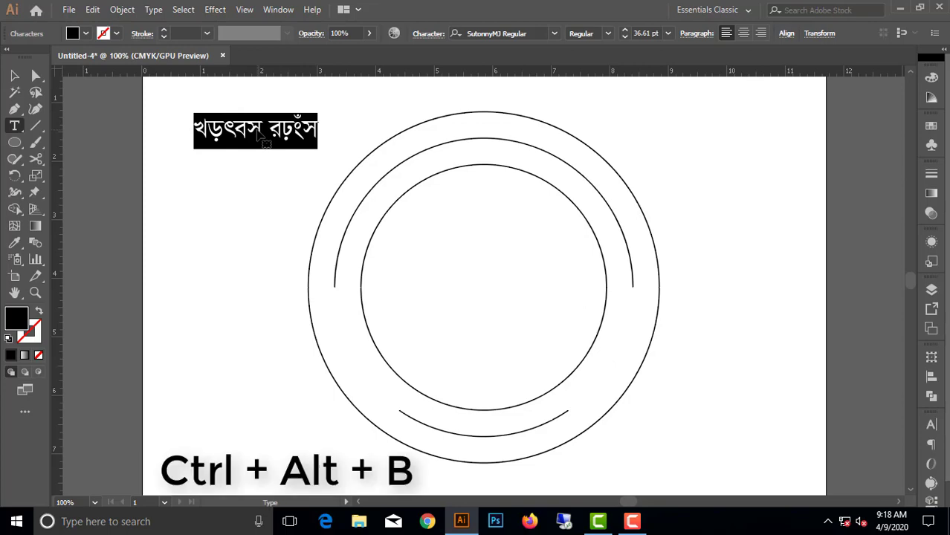
type("Mbc")
type("ª")
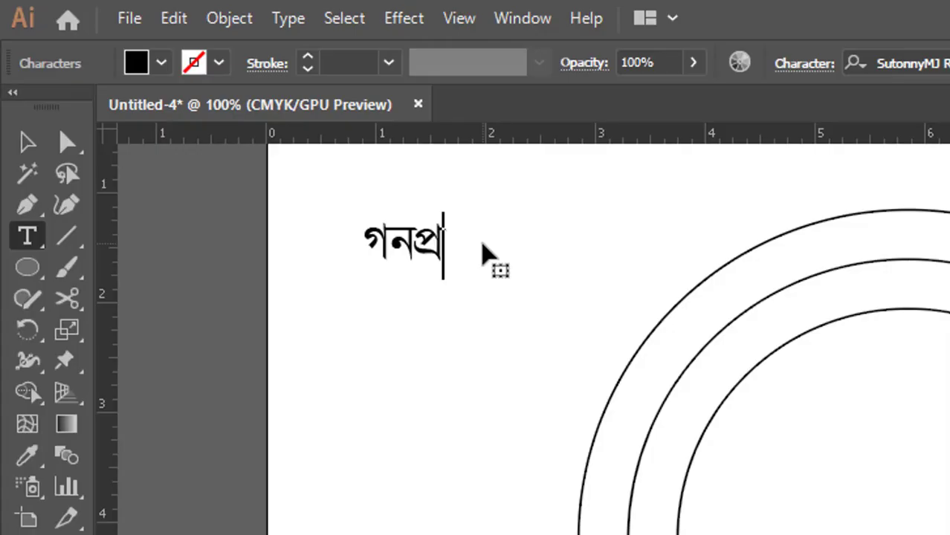
type("RvZš¿")
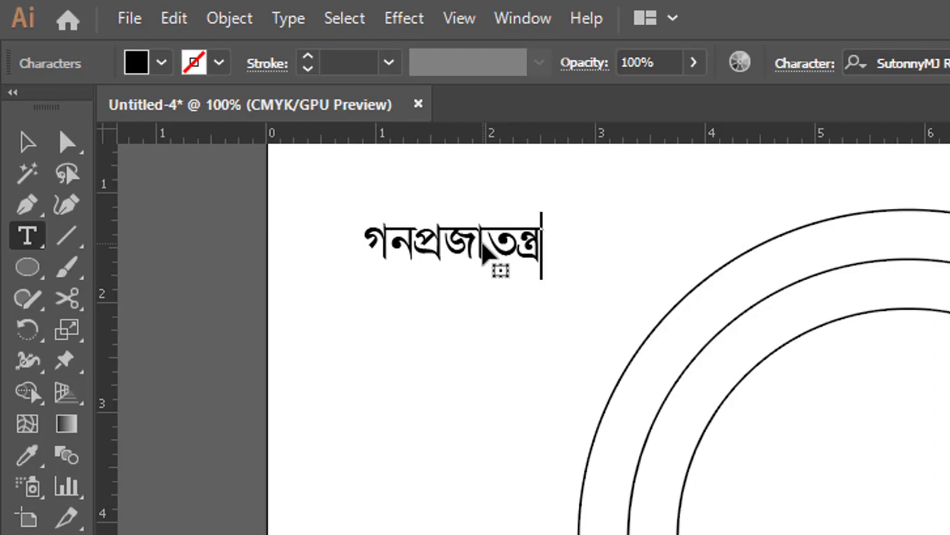
type("x evsjv")
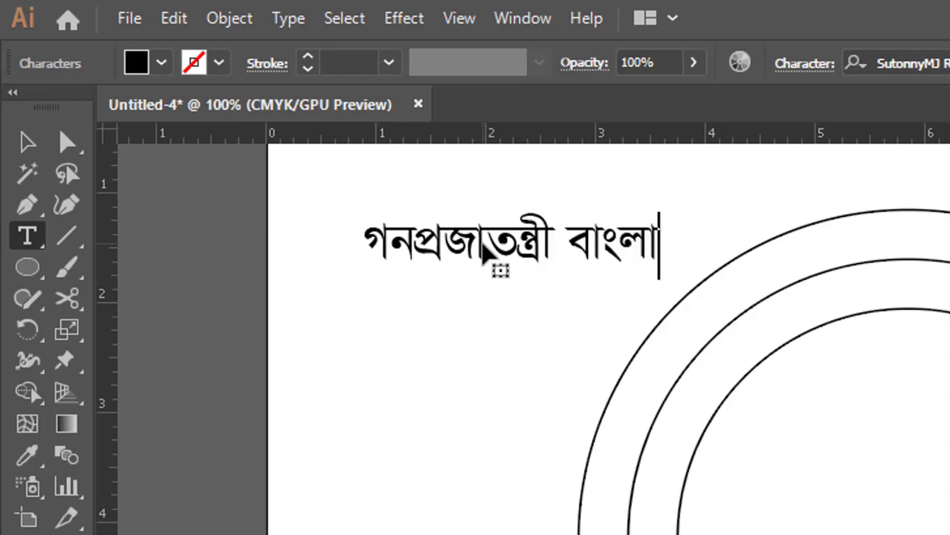
type("‡`k")
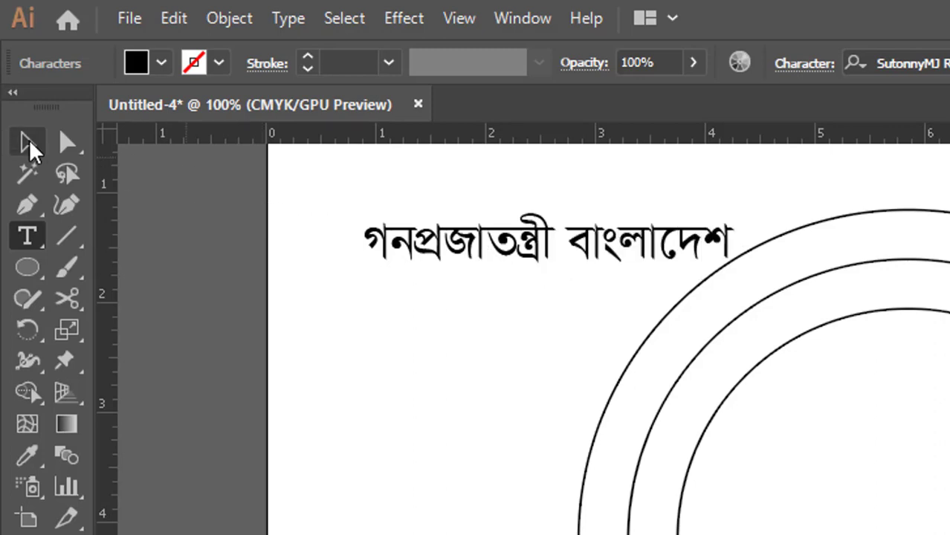
left_click(28, 145)
left_click(388, 308)
Step: Duplicate the Bangla text line directly below itself and change the copy to "সরকার"
left_click_drag(416, 260, 416, 338)
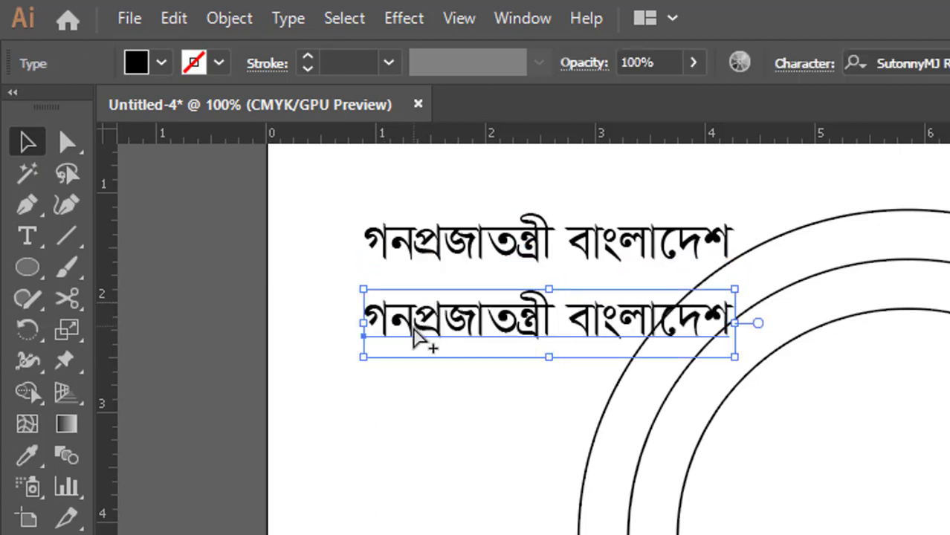
double_click(416, 338)
key("ctrl+a")
type("miKvi")
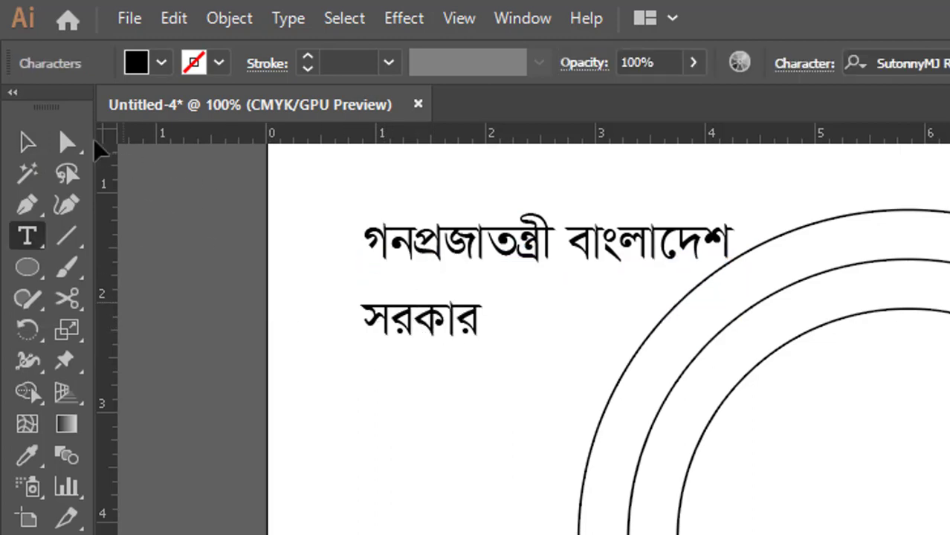
left_click(206, 301, "ctrl")
left_click(31, 146)
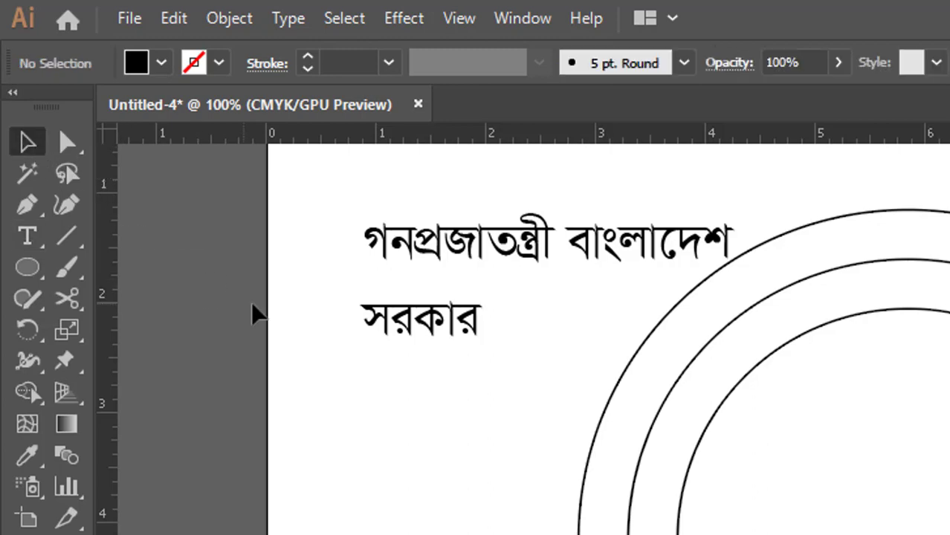
Step: Move both text lines to the upper right of the circles and position "সরকার" roughly centred beneath the first line
left_click_drag(291, 248, 866, 352)
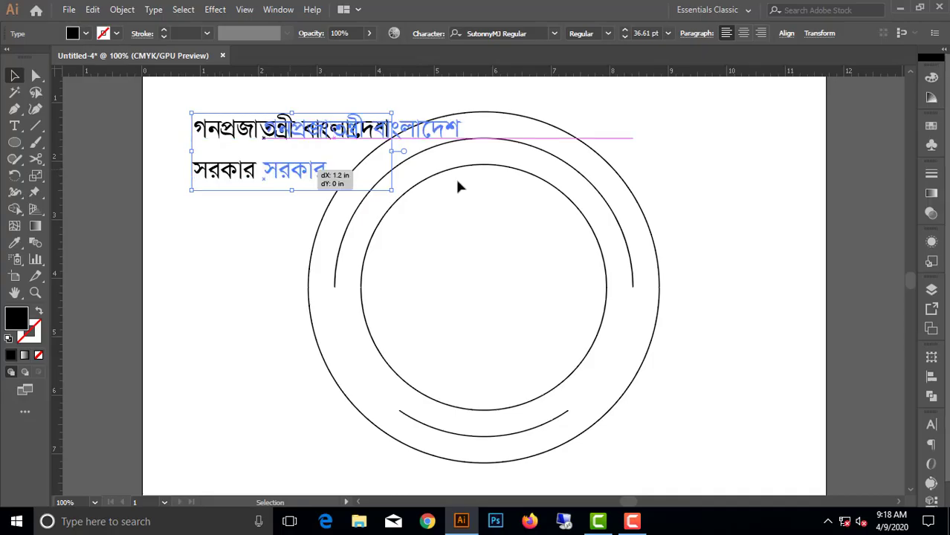
left_click_drag(458, 186, 681, 175)
left_click_drag(780, 251, 587, 250)
left_click(565, 266)
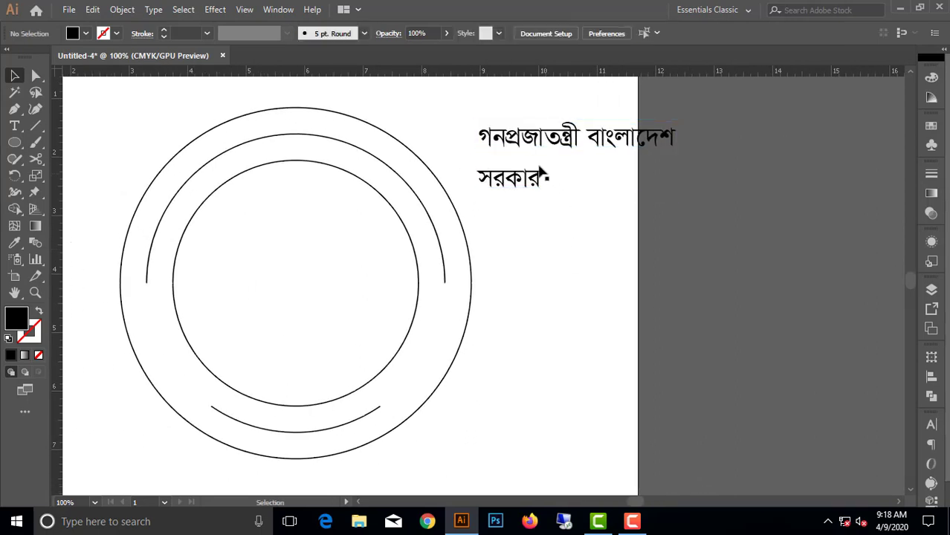
left_click_drag(526, 142, 476, 126)
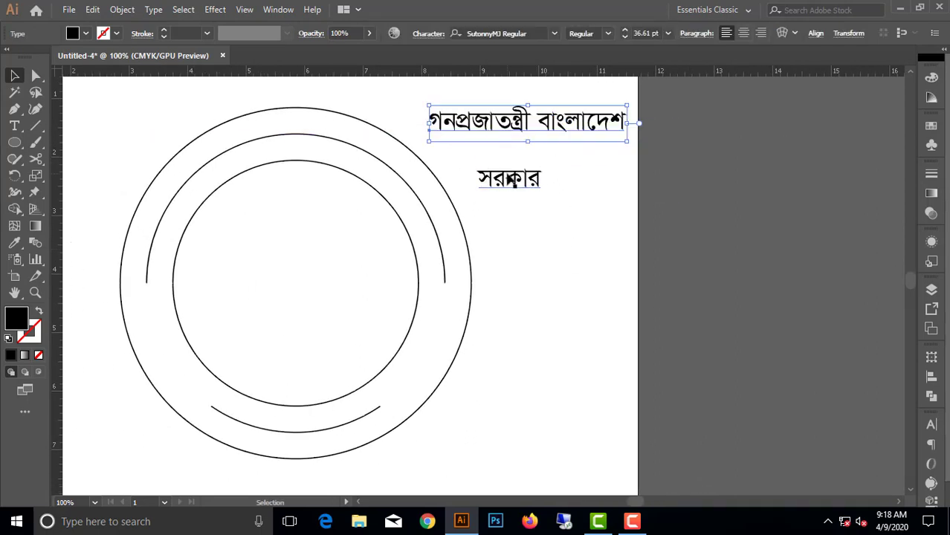
left_click_drag(509, 179, 514, 163)
left_click(526, 223)
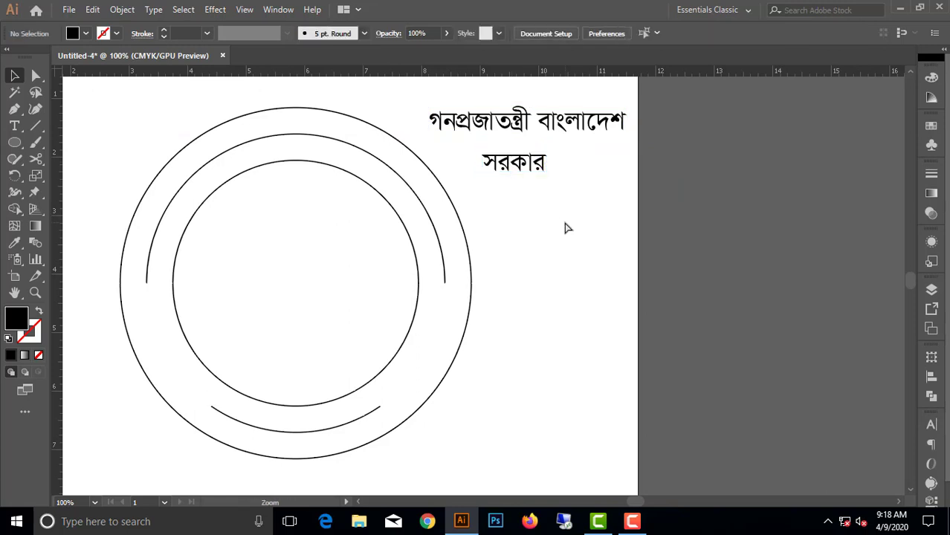
Step: Convert both text lines to outlines as a trial and undo the conversion
left_click_drag(567, 225, 613, 235)
left_click(571, 144)
left_click(579, 179)
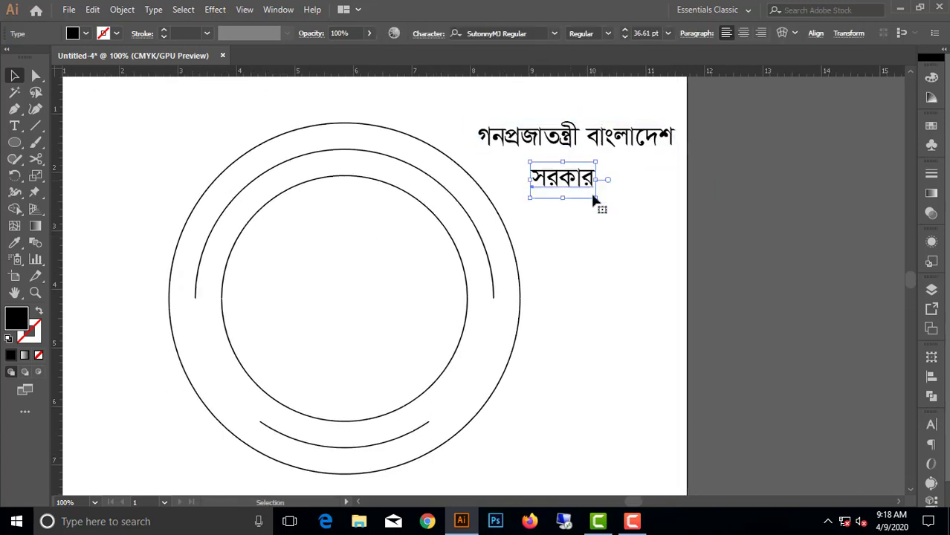
left_click_drag(674, 307, 569, 131)
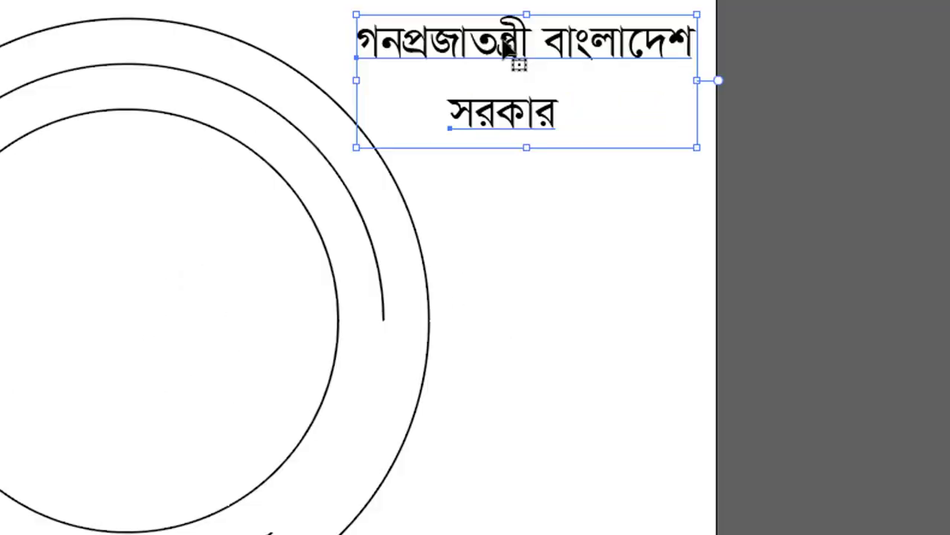
right_click(564, 137)
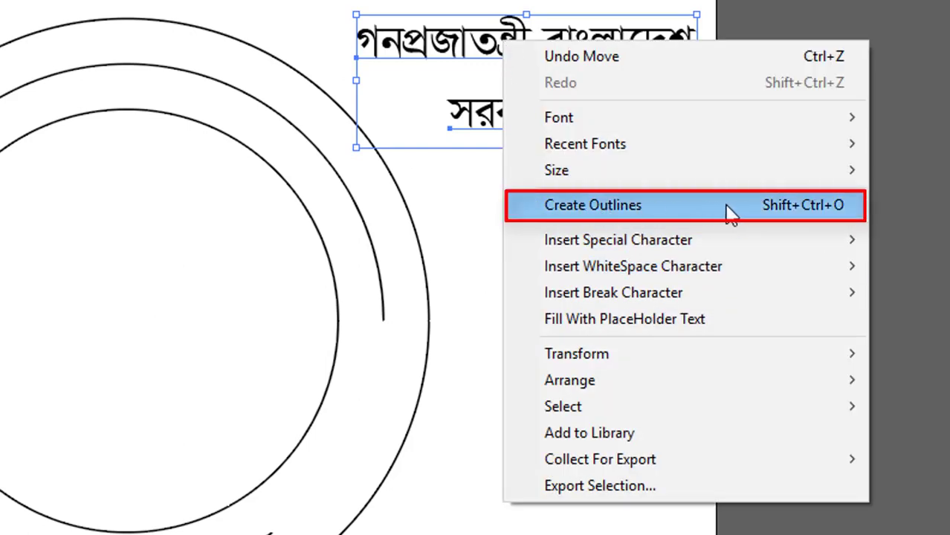
left_click(794, 209)
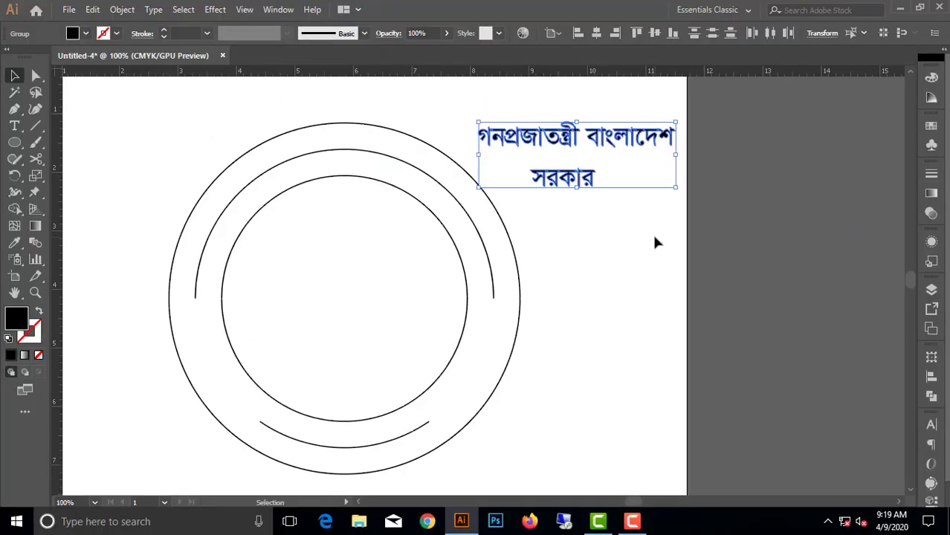
left_click(657, 223)
key("ctrl+z")
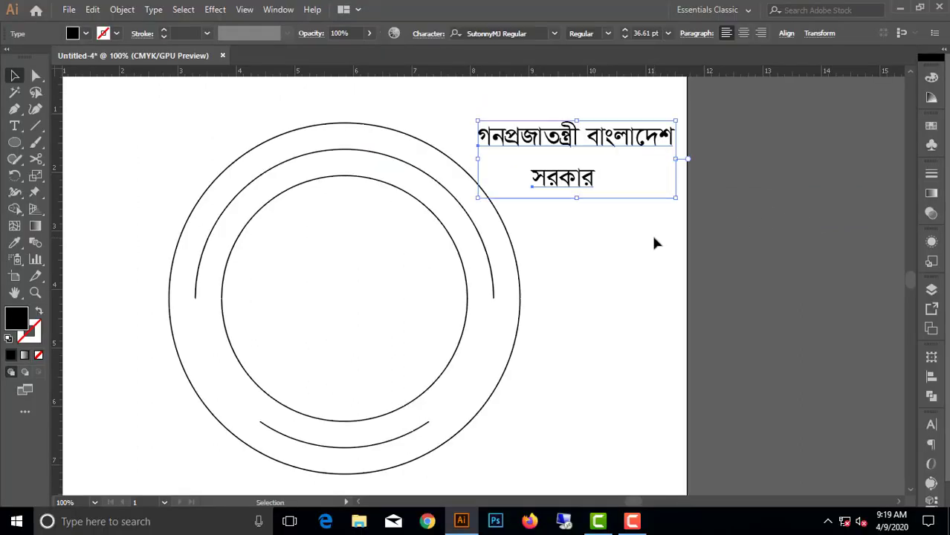
Step: Convert the two Bangla text lines to outlines
left_click_drag(675, 269, 557, 123)
left_click(153, 9)
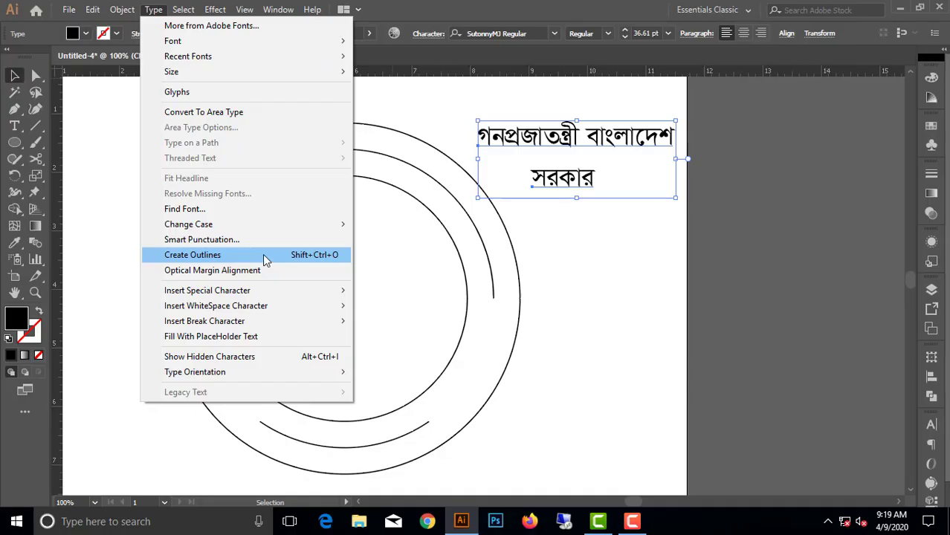
left_click(461, 445)
left_click(605, 211)
left_click(584, 187)
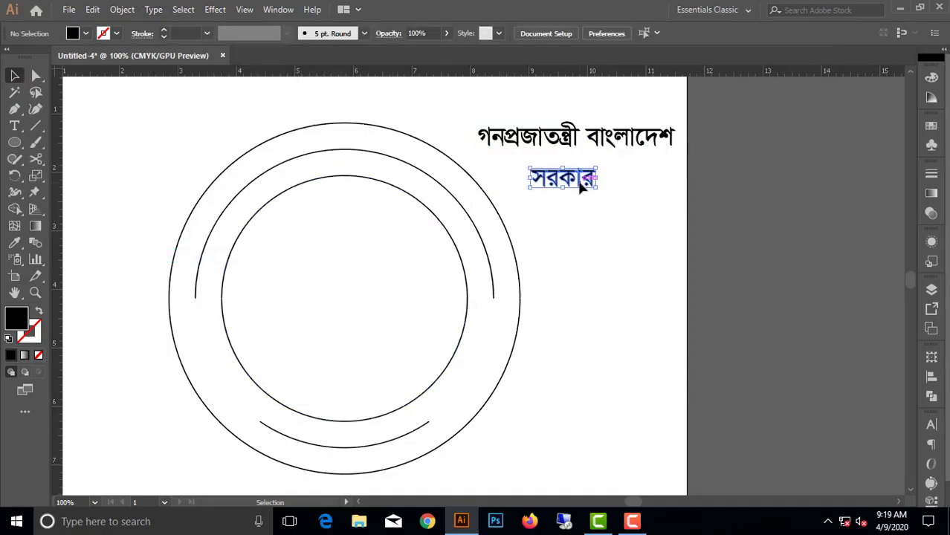
Step: Fill both outlined Bangla text lines with the dark green swatch
left_click_drag(684, 235, 391, 115)
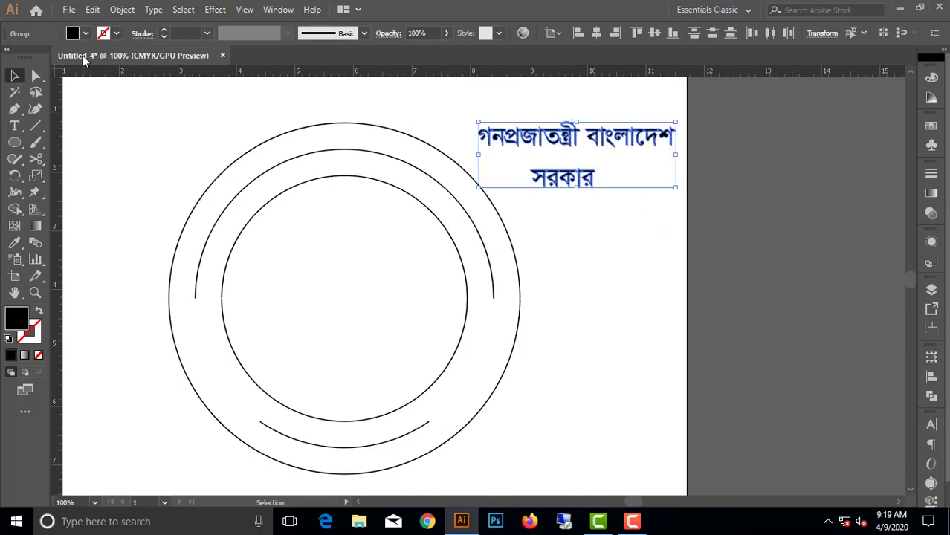
left_click(85, 33)
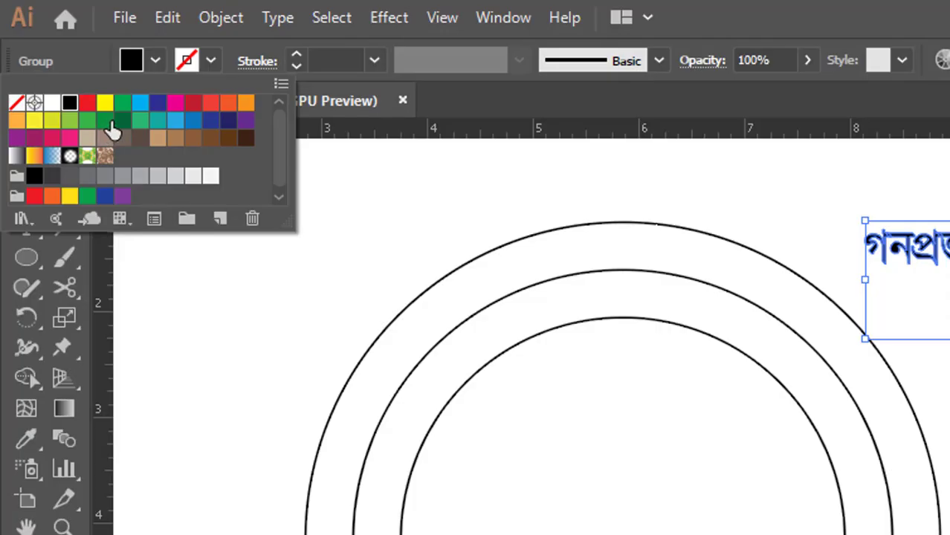
left_click(68, 66)
left_click(358, 184)
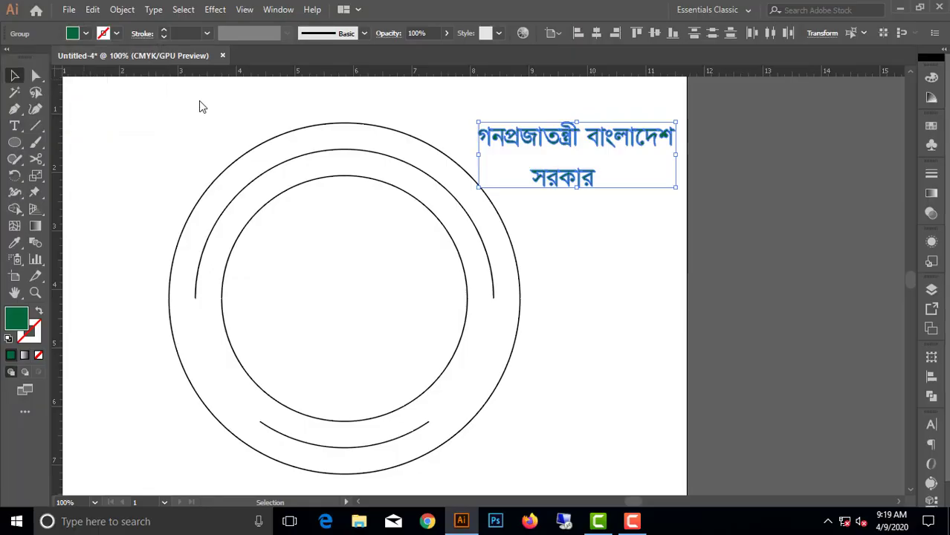
Step: Remove the fill from the two circles and the upper arc and give them a dark green stroke
left_click(272, 185)
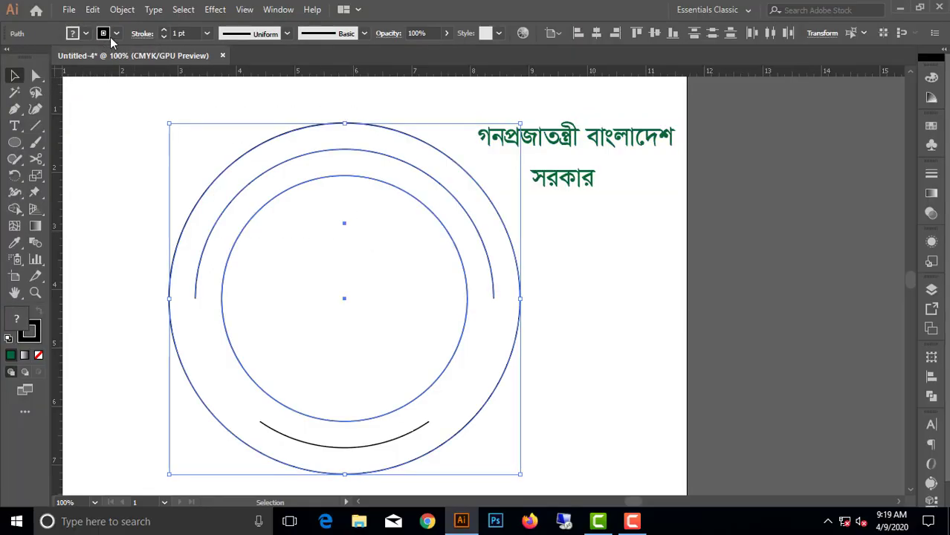
left_click(38, 355)
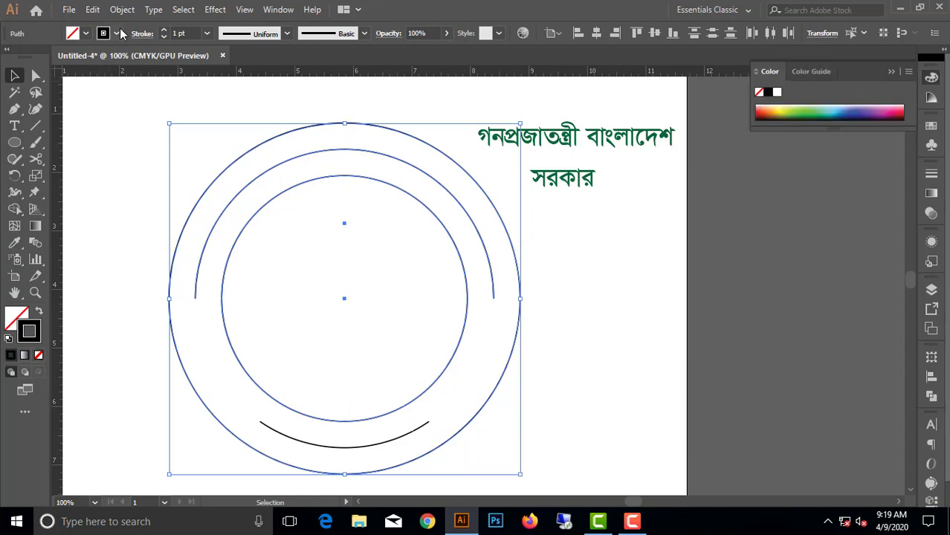
left_click(117, 33)
left_click(67, 64)
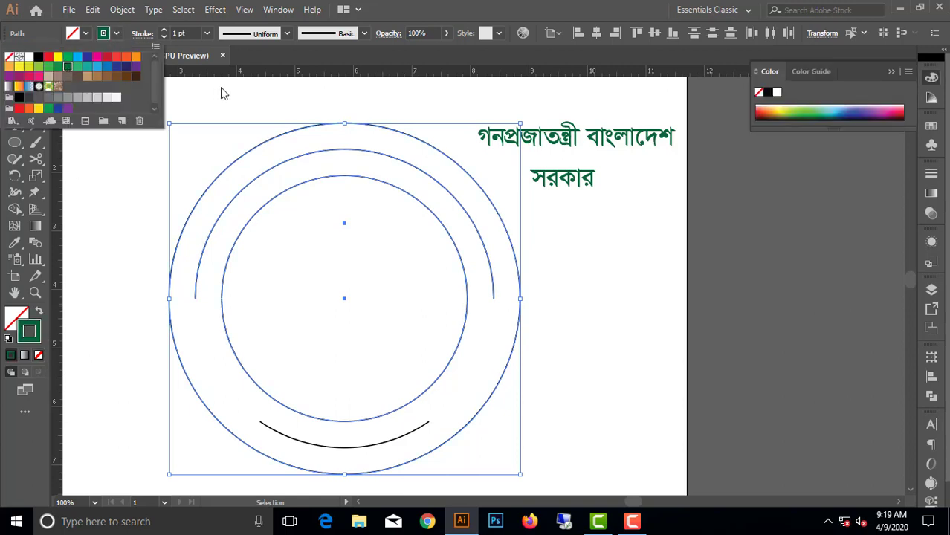
left_click(221, 88)
left_click(257, 84)
left_click_drag(663, 226, 529, 111)
left_click(668, 253)
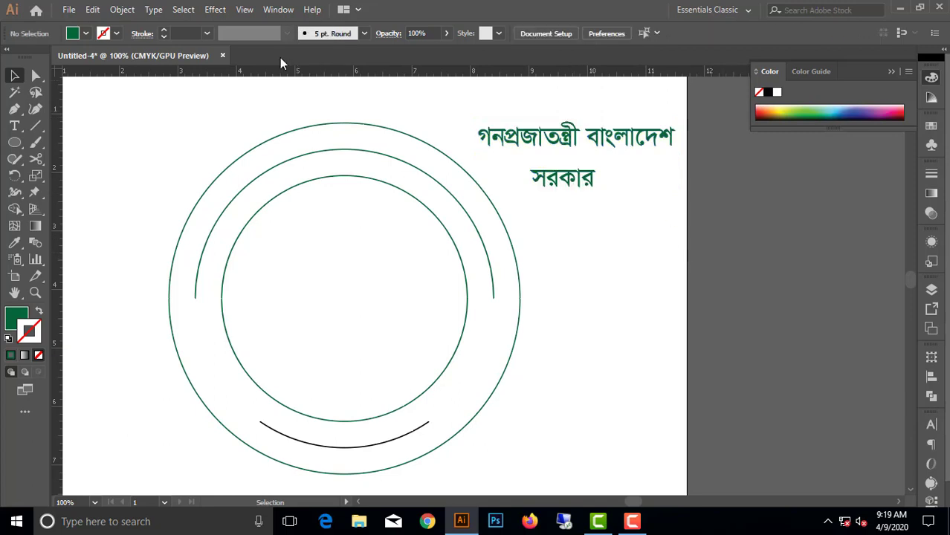
Step: Display the document's brushes and place them beside the artboard, clear of the artwork
left_click(279, 14)
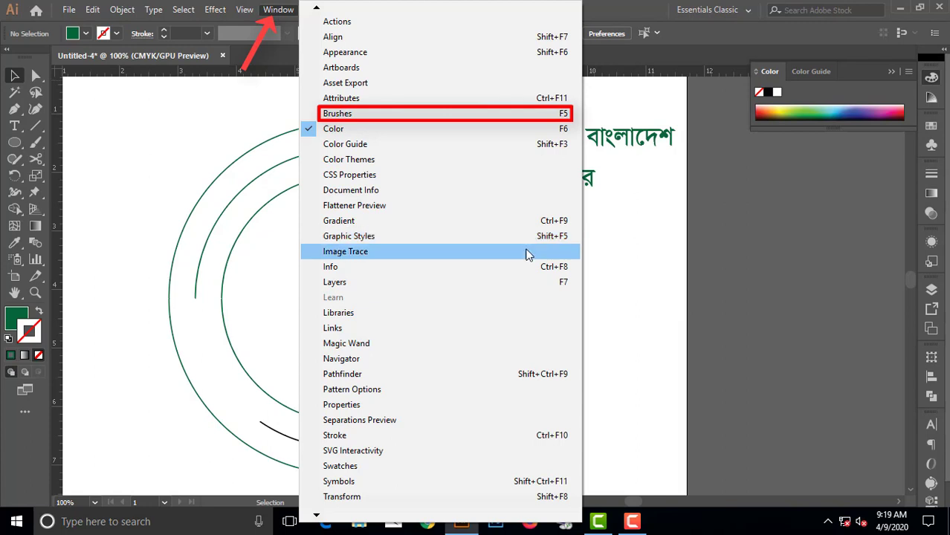
left_click(338, 114)
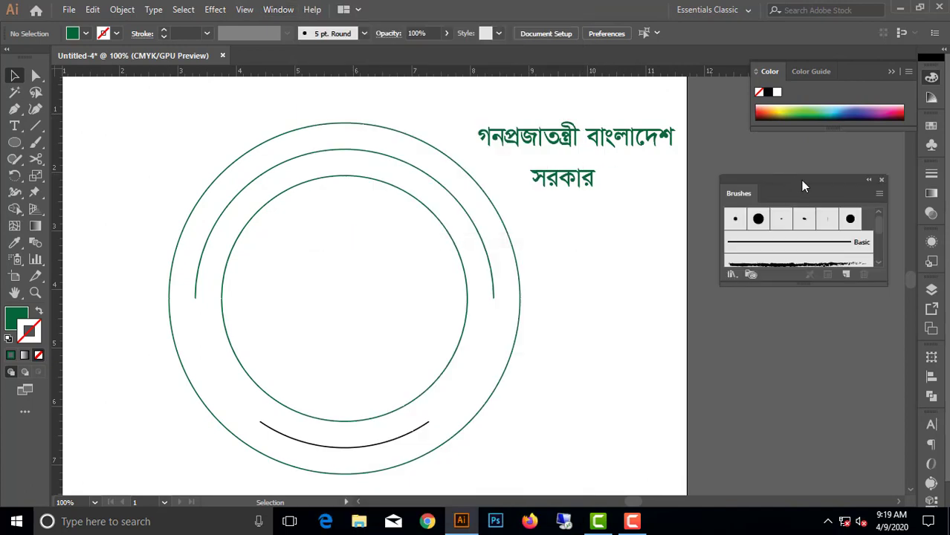
left_click_drag(800, 180, 764, 188)
left_click(844, 192)
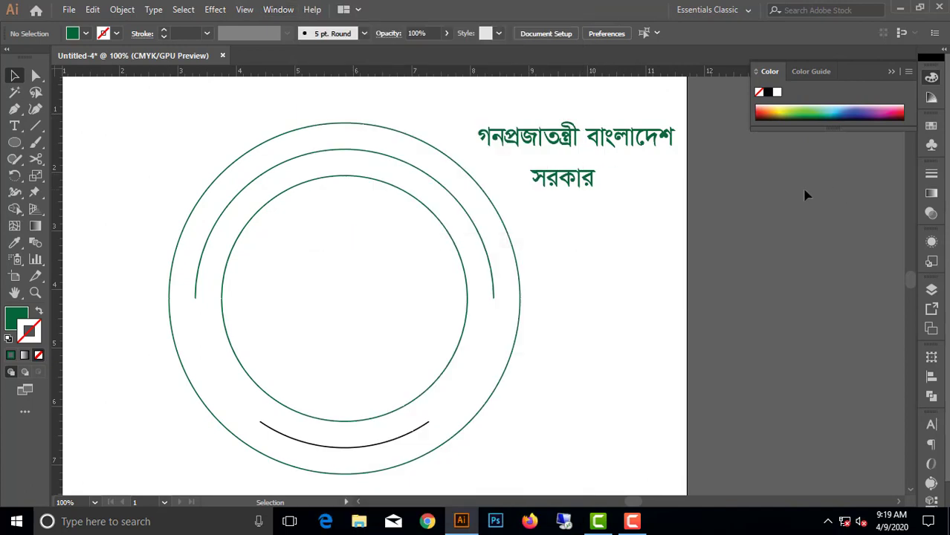
key("F5")
left_click_drag(778, 195, 789, 176)
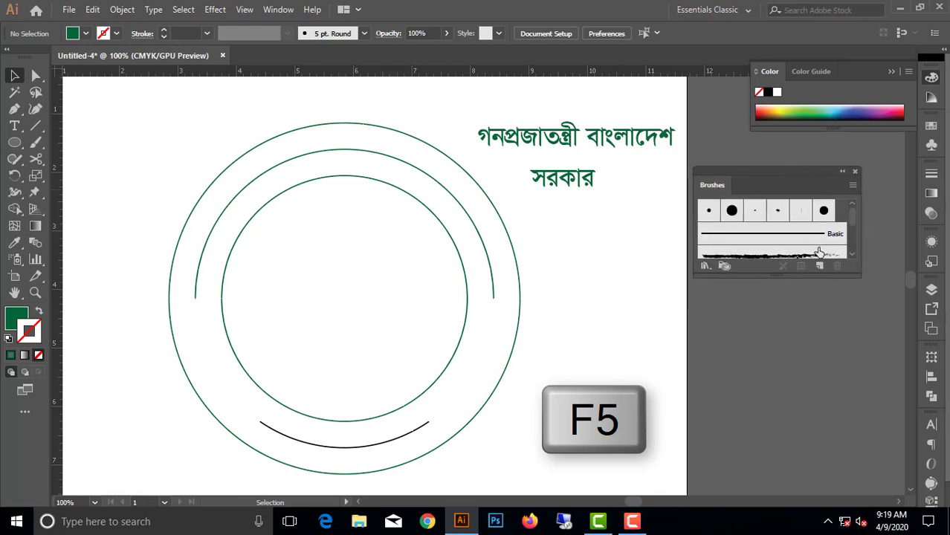
Step: Create an art brush from the text line "গনপ্রজাতন্ত্রী বাংলাদেশ" with the default options
left_click(615, 145)
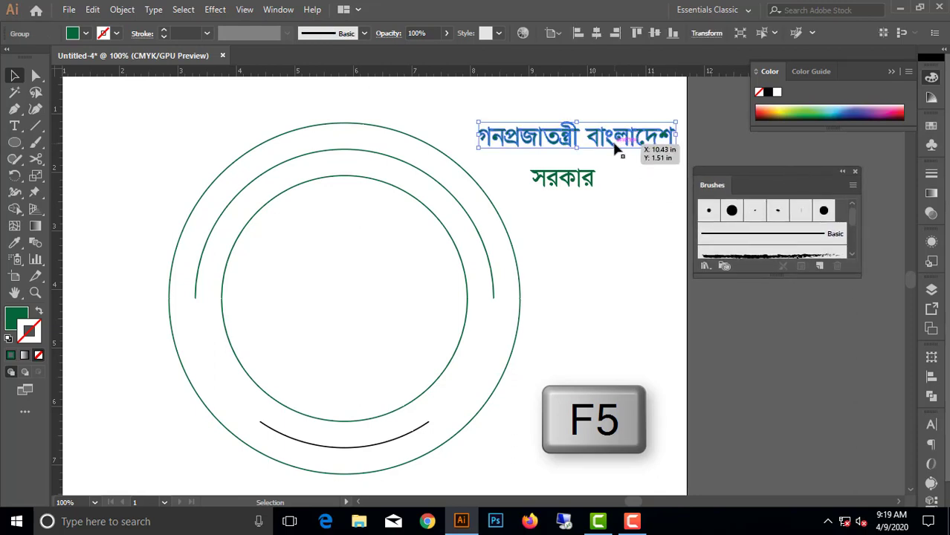
left_click(819, 267)
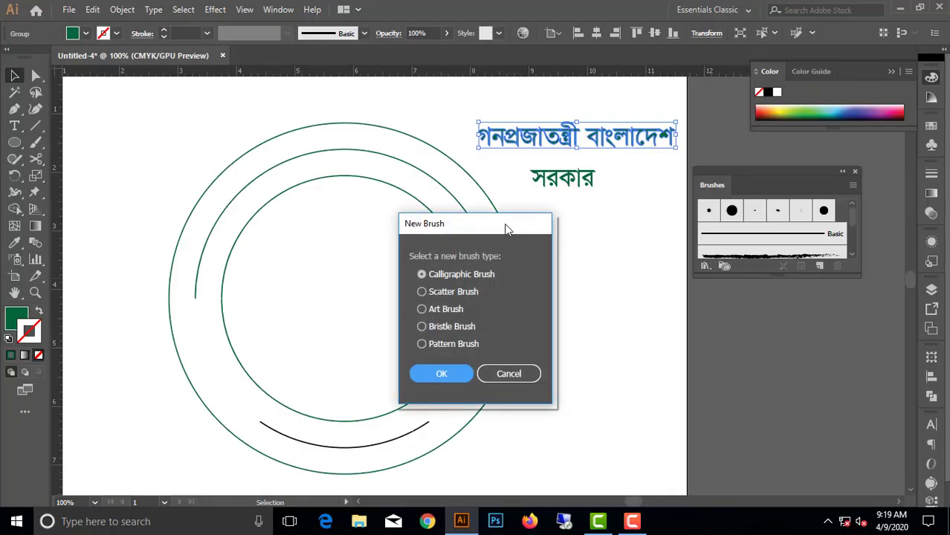
mouse_move(505, 228)
left_mouse_down()
mouse_move(409, 194)
mouse_move(377, 158)
left_mouse_up()
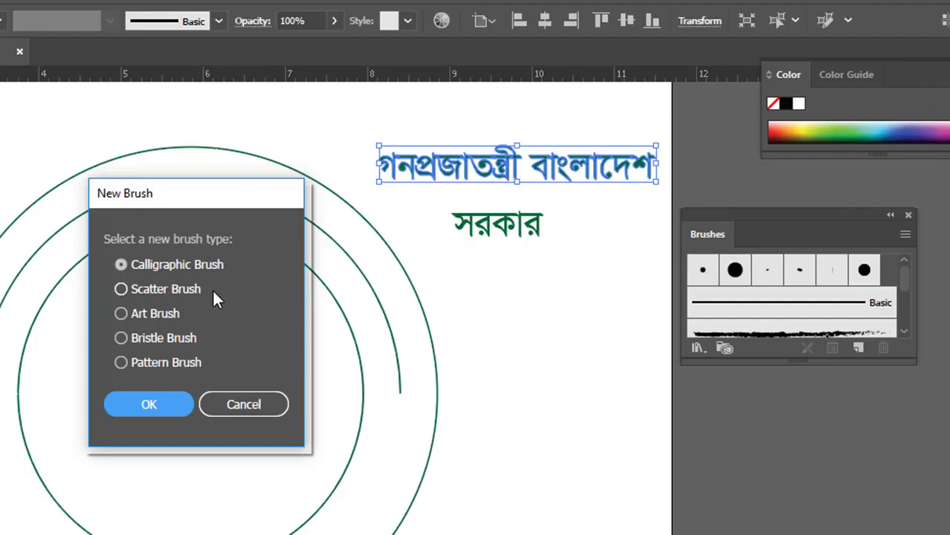
left_click(146, 317)
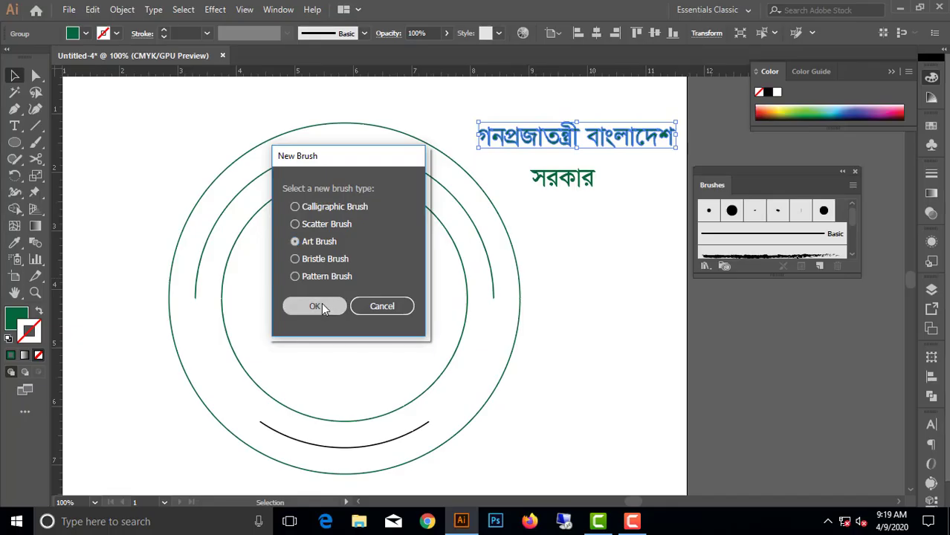
left_click(153, 403)
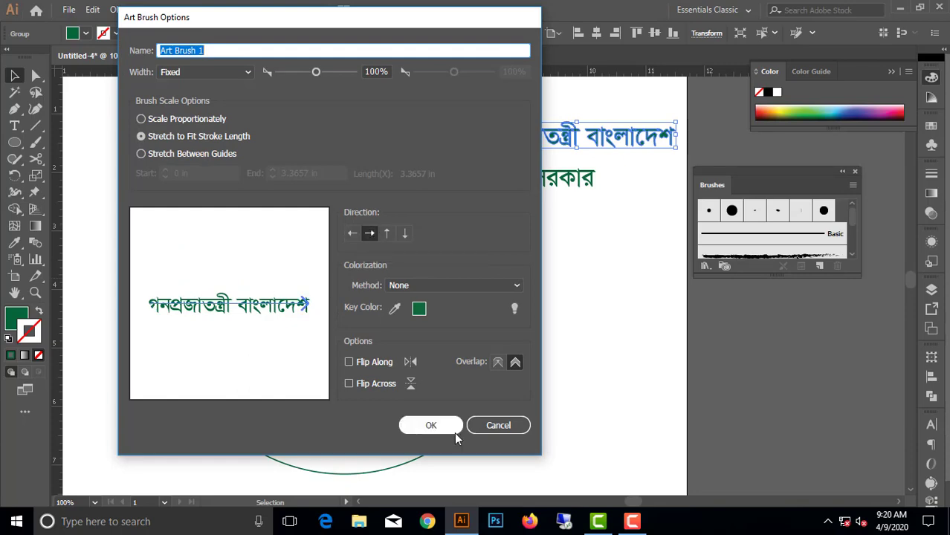
left_click(433, 427)
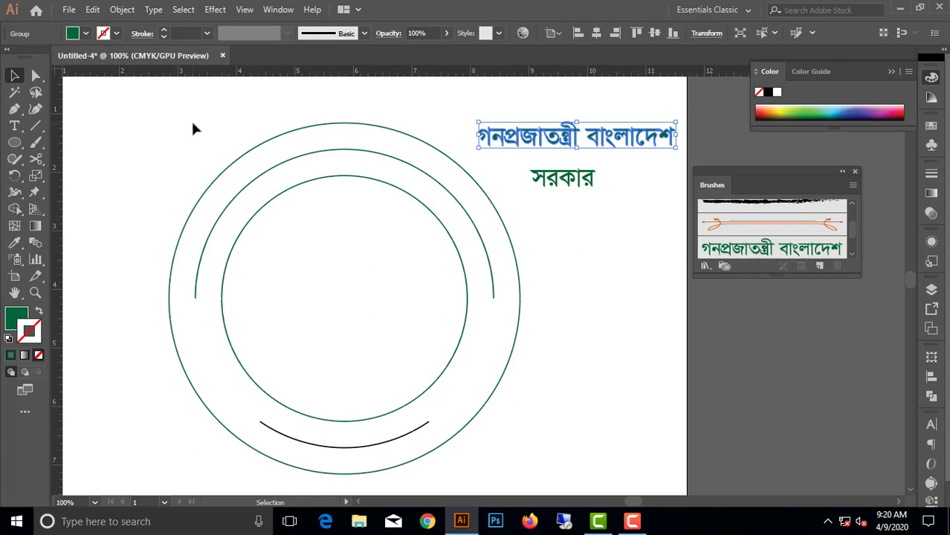
Step: Apply the "গনপ্রজাতন্ত্রী বাংলাদেশ" art brush to the upper arc between the circles
left_click(316, 165)
left_click(305, 156)
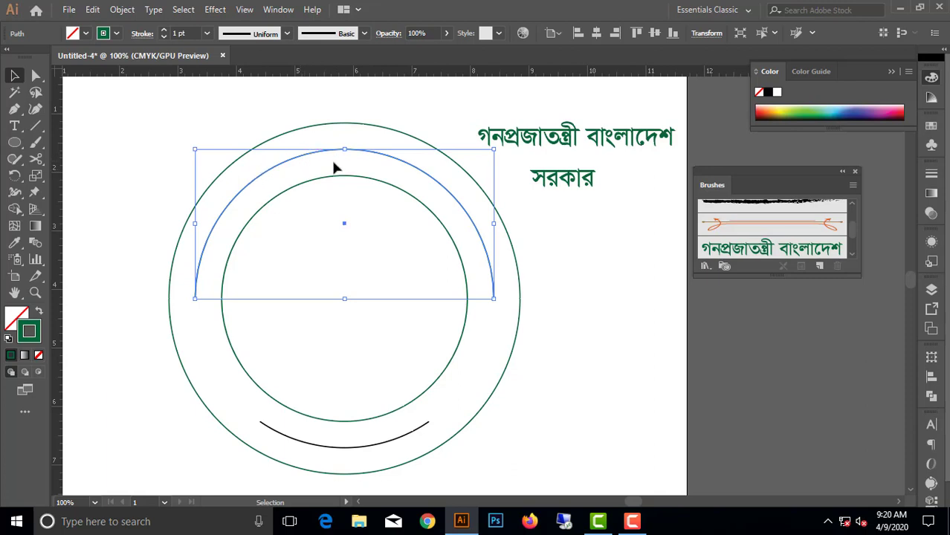
left_click(768, 251)
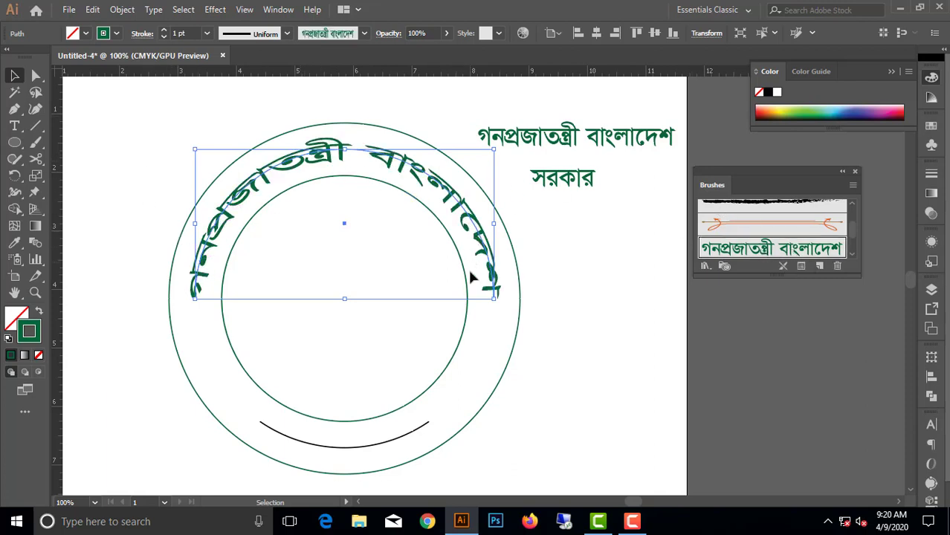
left_click(359, 307)
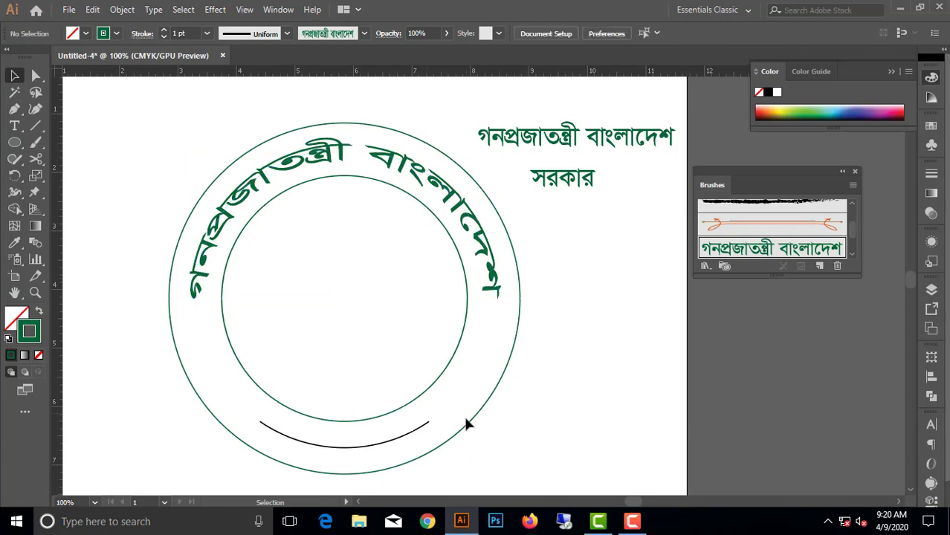
Step: Set the stroke of the short lower arc to the dark green swatch
left_click(429, 425)
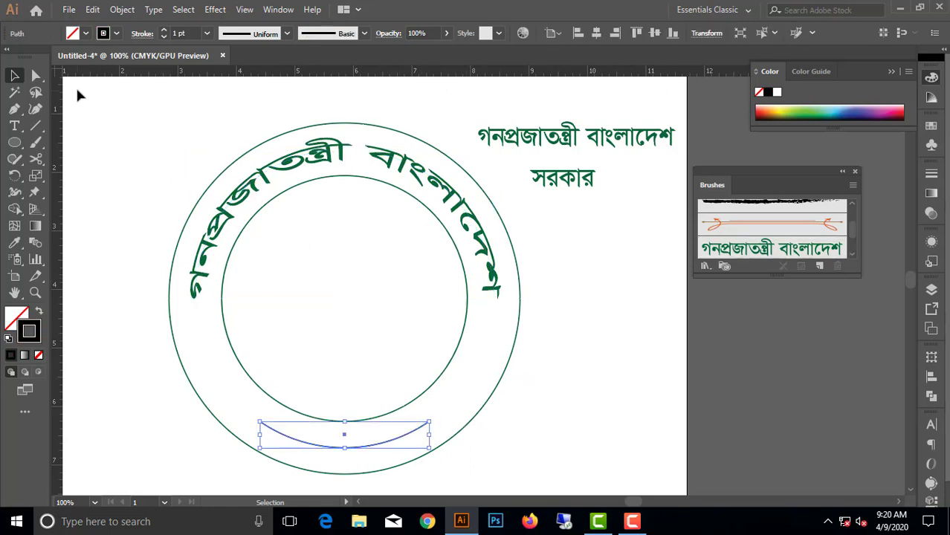
left_click(115, 33)
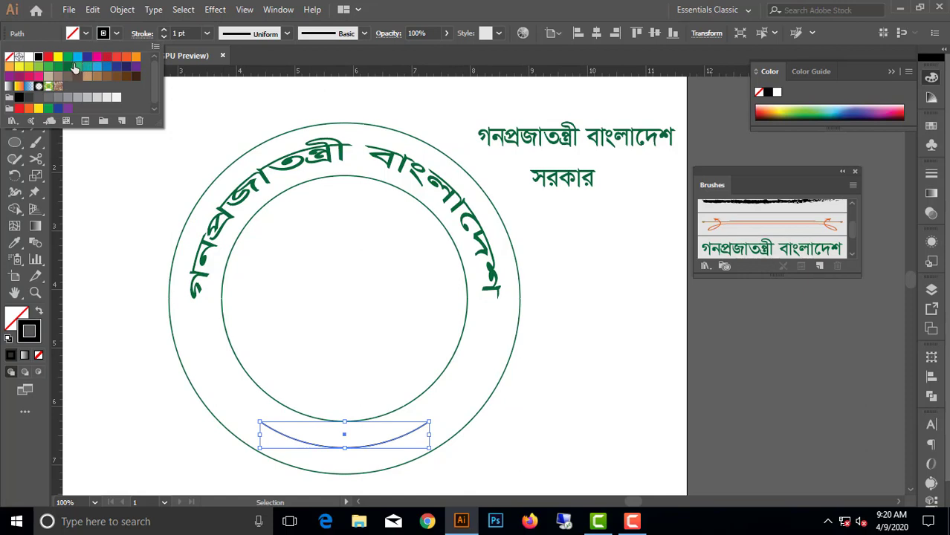
left_click(68, 68)
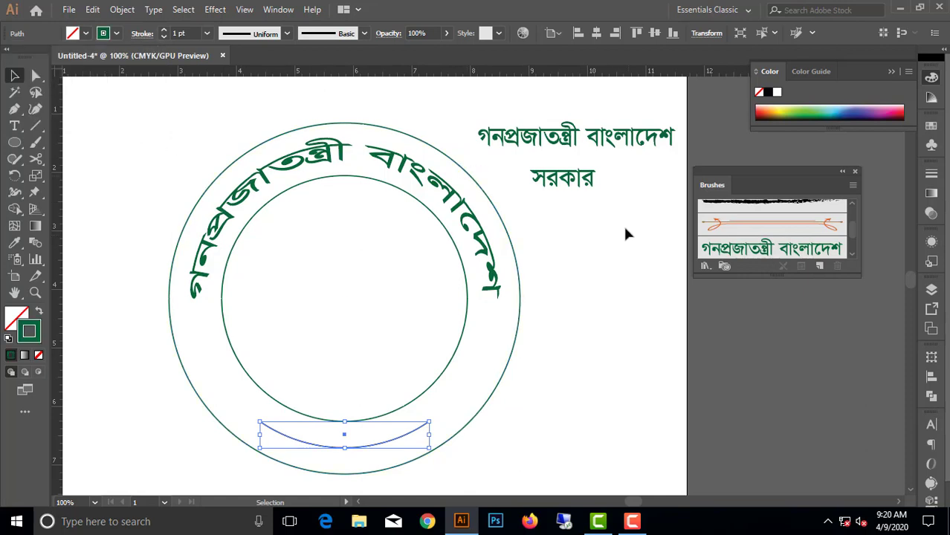
Step: Create an art brush from the text "সরকার" with its stroke direction running from right to left
left_click(578, 182)
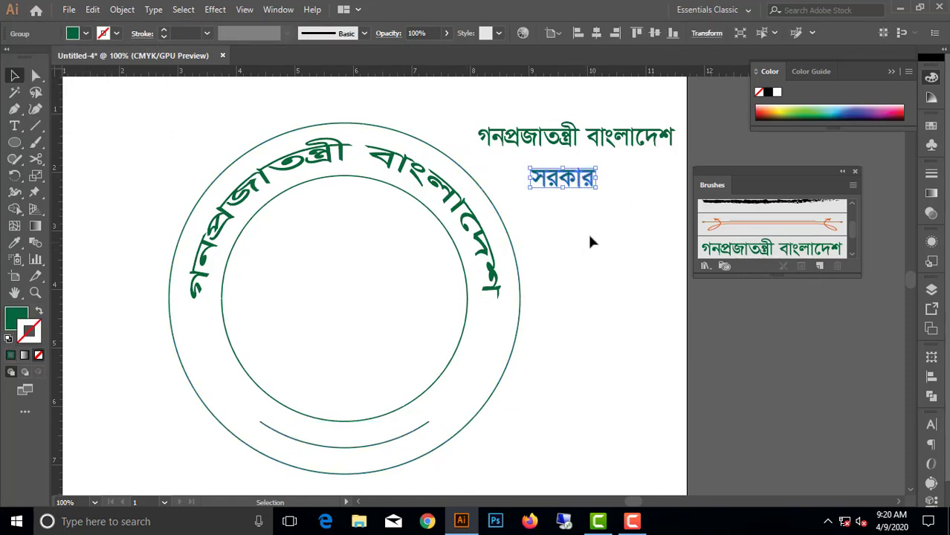
left_click(589, 231)
left_click(578, 184)
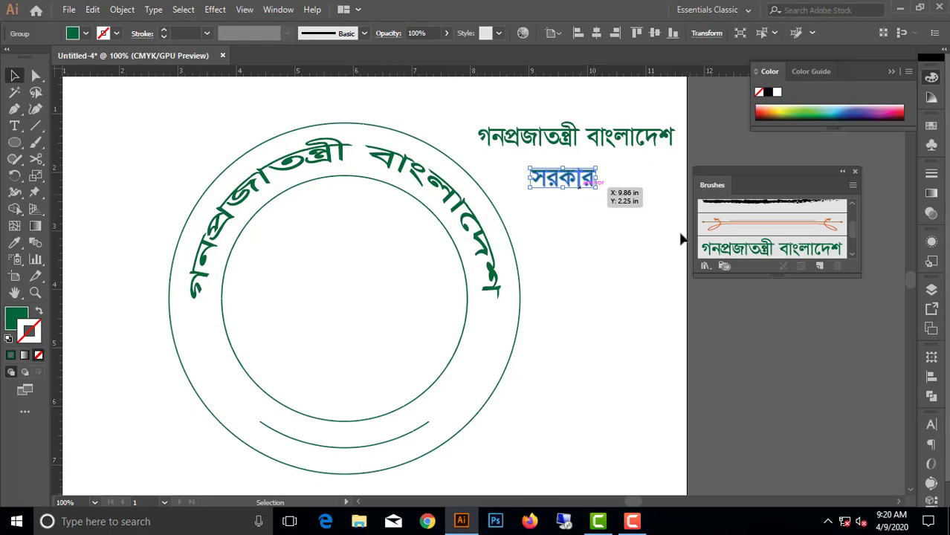
left_click(820, 267)
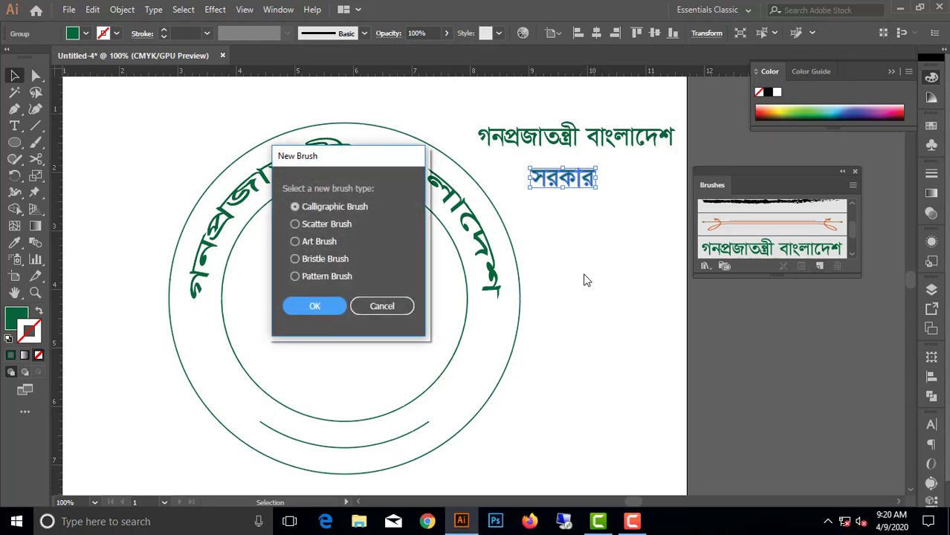
left_click(295, 241)
left_click(314, 305)
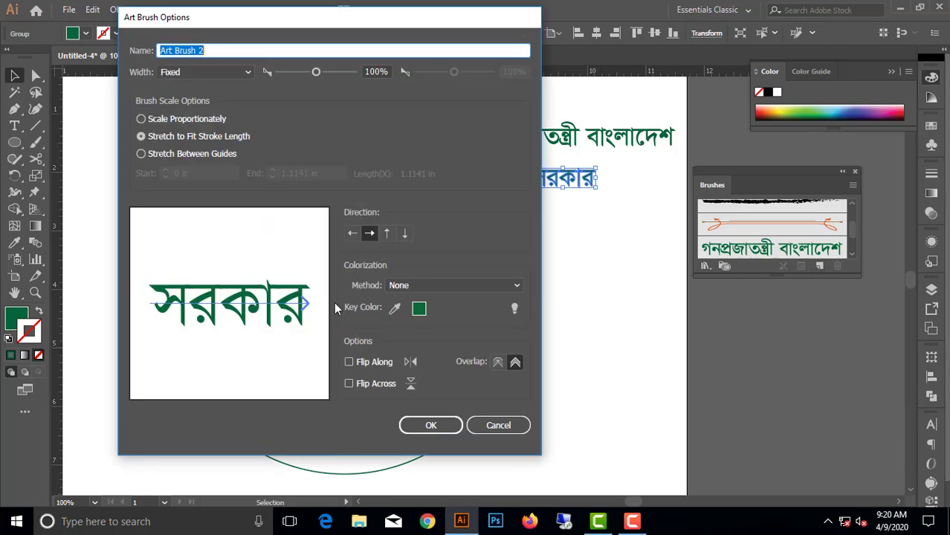
left_click(351, 235)
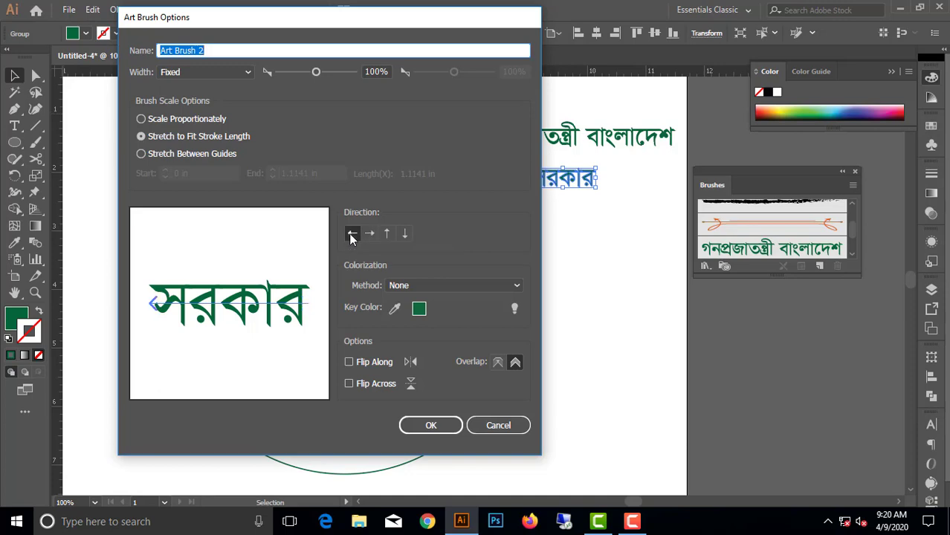
left_click(429, 425)
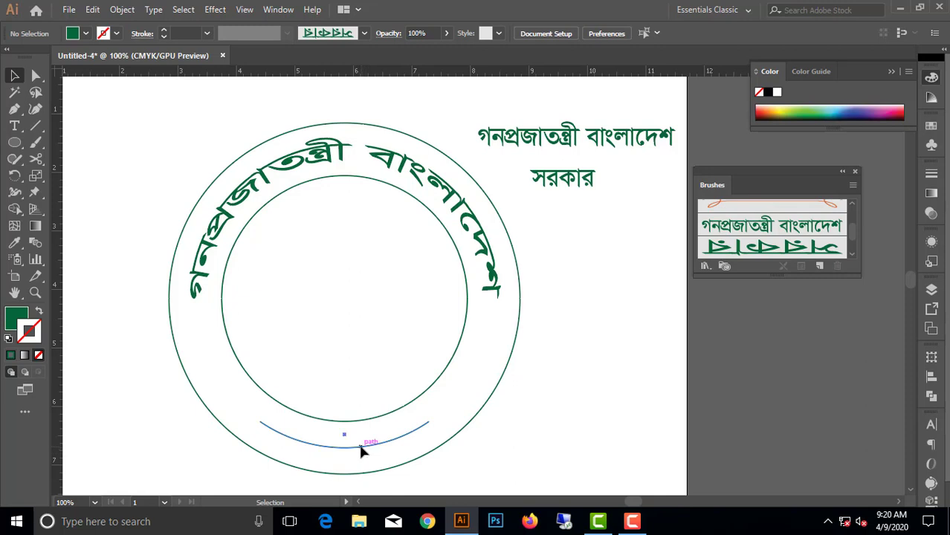
Step: Apply the "সরকার" art brush to the lower arc between the circles
left_click(360, 446)
left_click(779, 249)
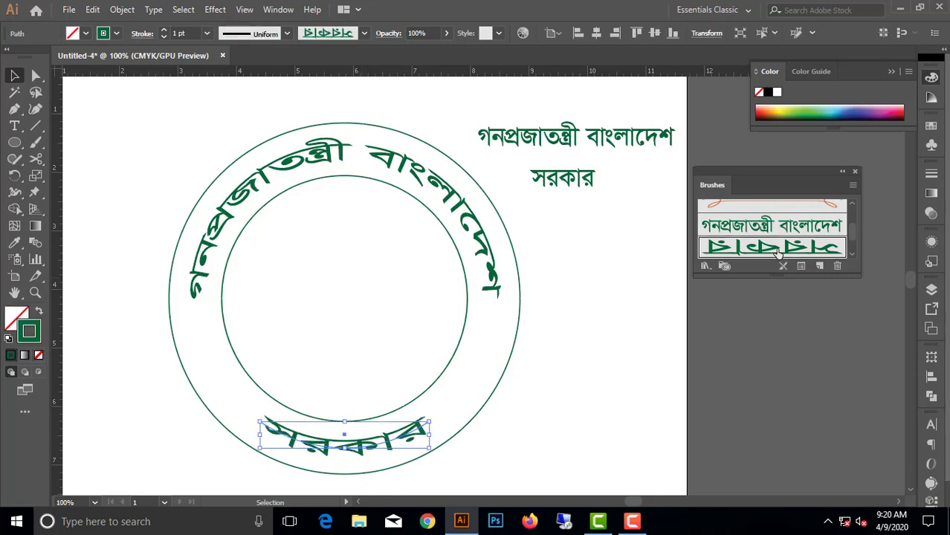
left_click(458, 388)
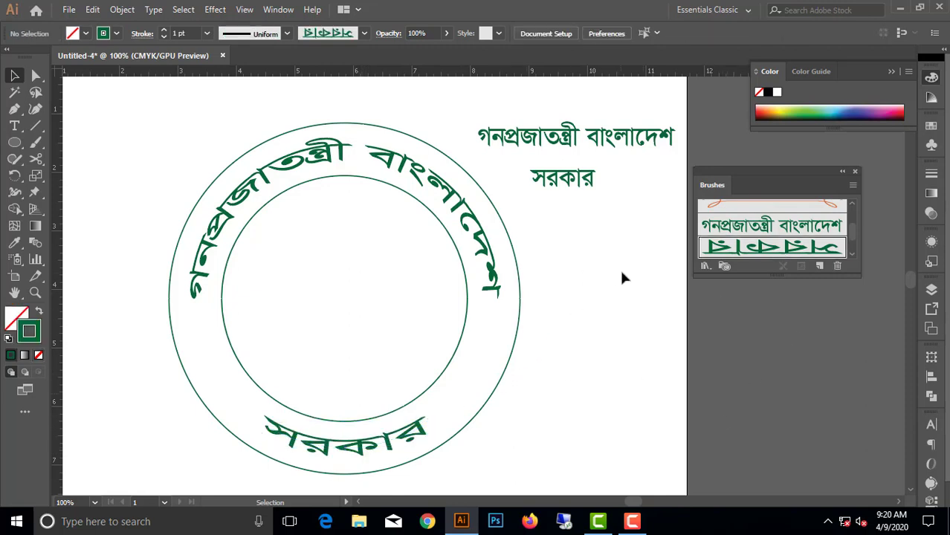
Step: Delete the two straight Bangla text lines beside the circles and put away the brush and colour palettes
left_click_drag(620, 273, 566, 126)
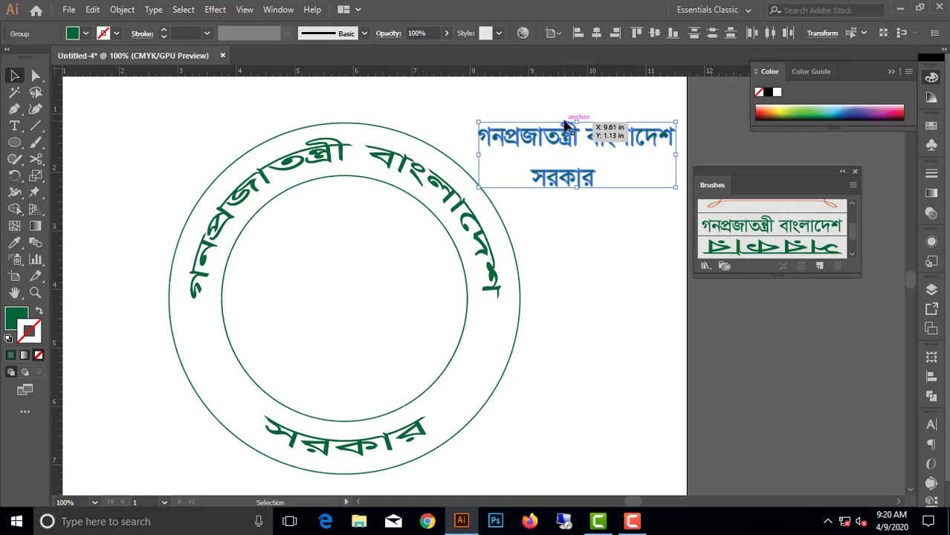
key("Delete")
left_click(855, 171)
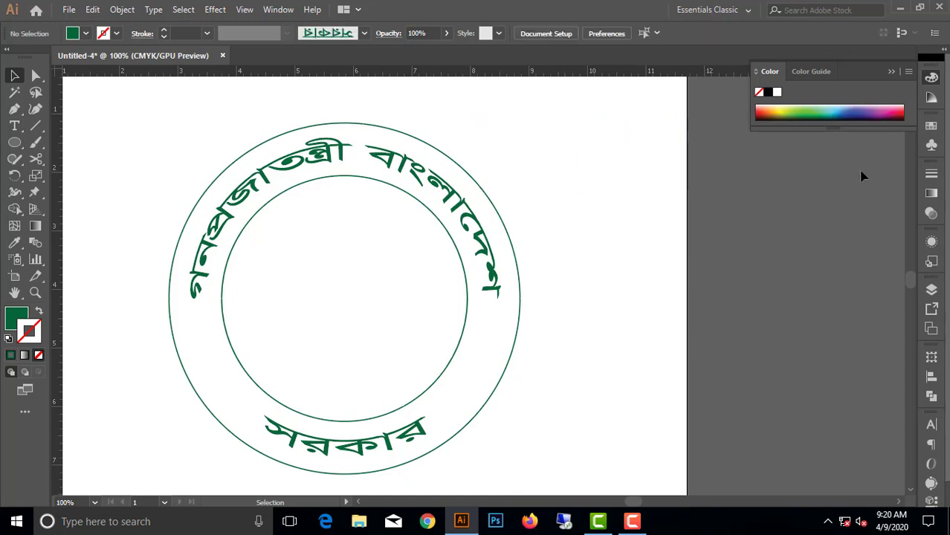
key("ctrl+space")
left_click(891, 70)
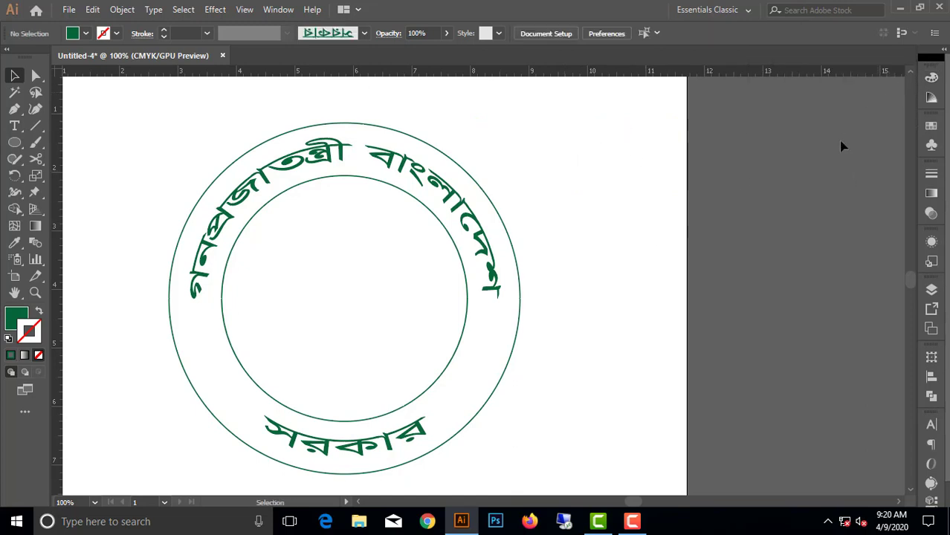
left_click_drag(617, 219, 723, 198)
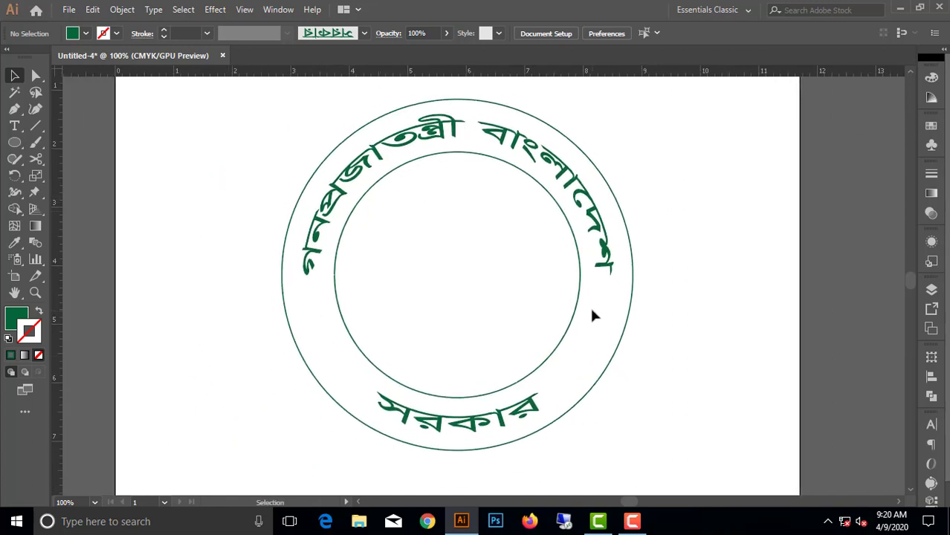
Step: Draw a small five-pointed star outside the circles and fill it with the red swatch
left_click(17, 145)
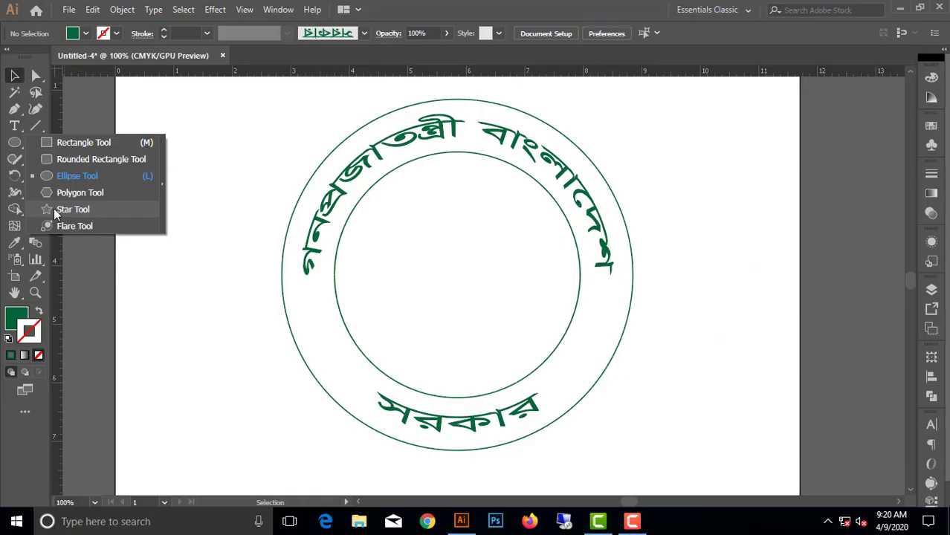
left_click(152, 308)
mouse_move(172, 174)
left_mouse_down()
mouse_move(205, 205)
mouse_move(183, 183)
left_mouse_up()
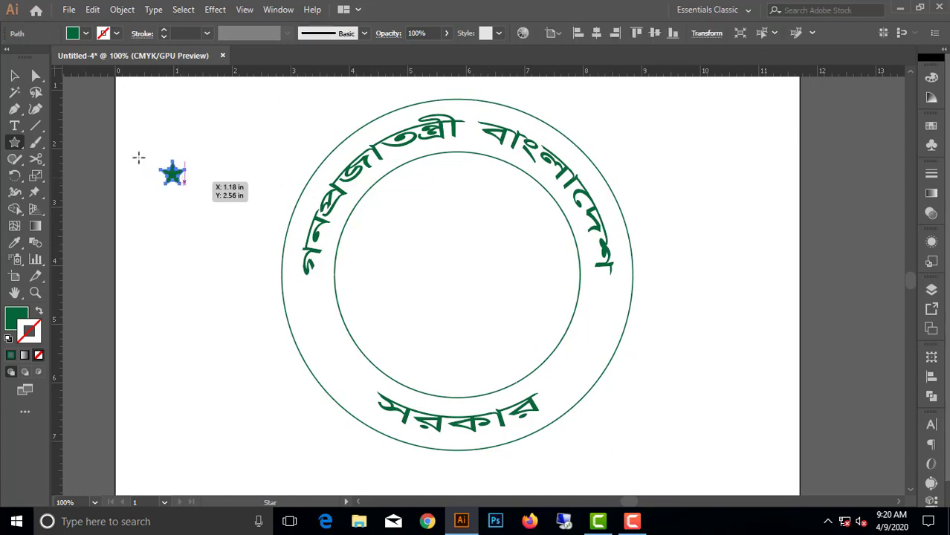
left_click(86, 33)
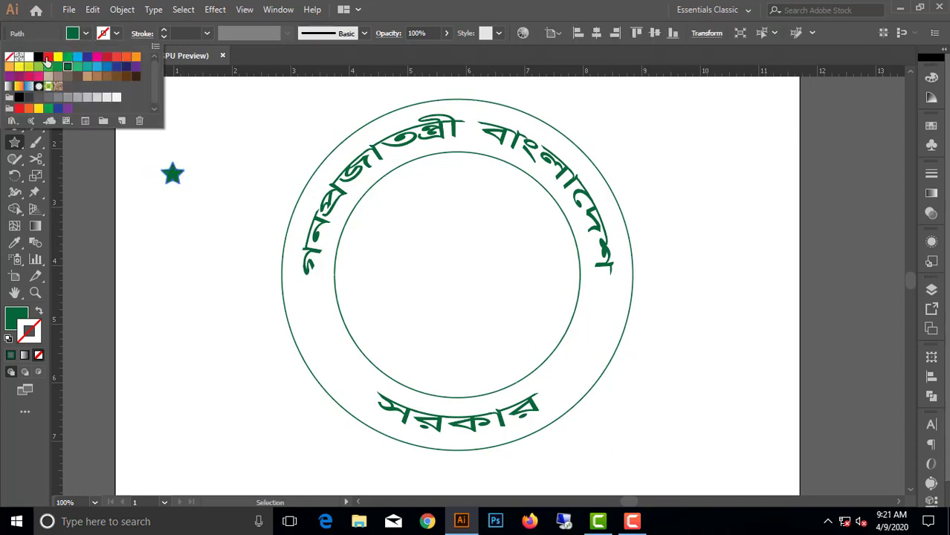
left_click(47, 58)
left_click(199, 165)
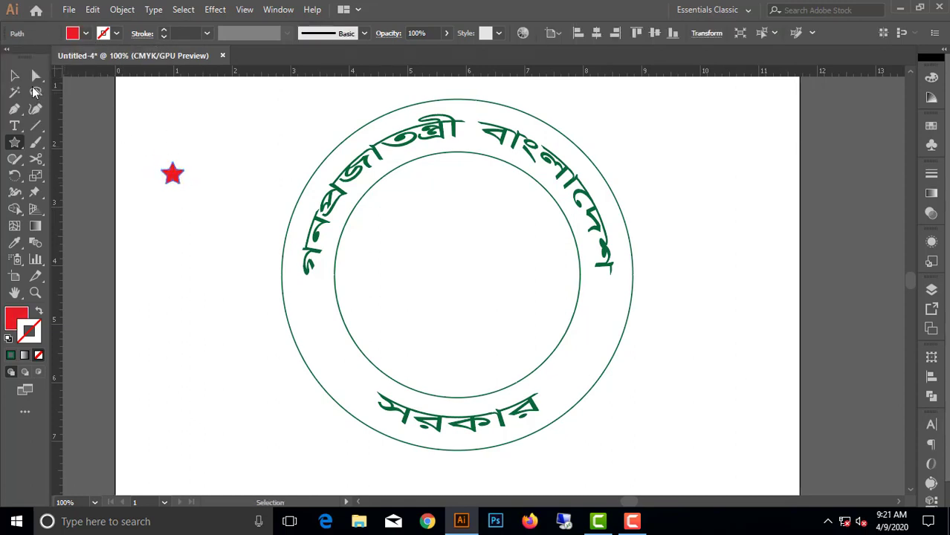
Step: Enlarge the red star and place it between the circles, just below the left end of the upper text arc
left_click(14, 76)
left_click(127, 127)
left_click_drag(170, 174, 310, 318)
scroll(321, 315, "up", 2)
scroll(313, 321, "down", 3)
scroll(460, 329, "up", 1)
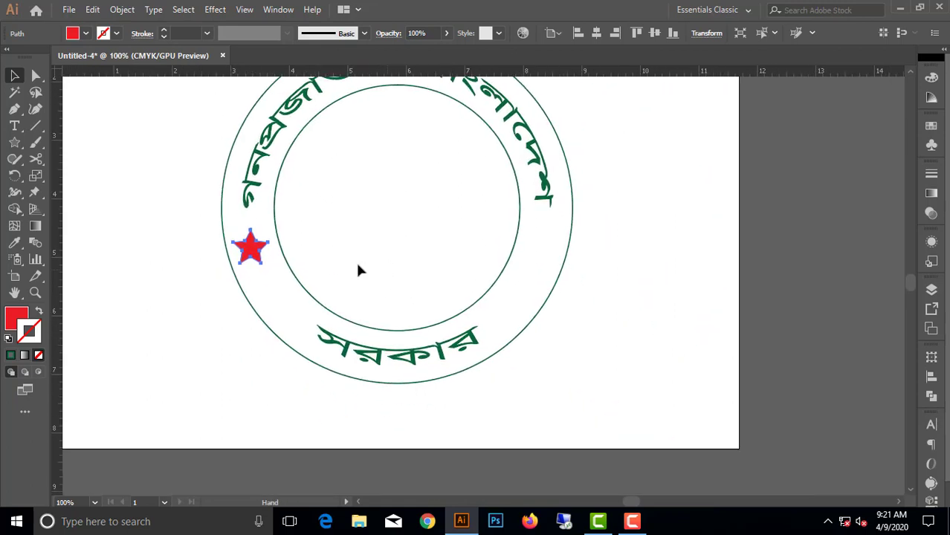
Step: Duplicate the red star further down the ring and position the copy between the first star and the text "সরকার"
left_click_drag(252, 250, 275, 299)
left_click(189, 299)
scroll(212, 307, "down", 1)
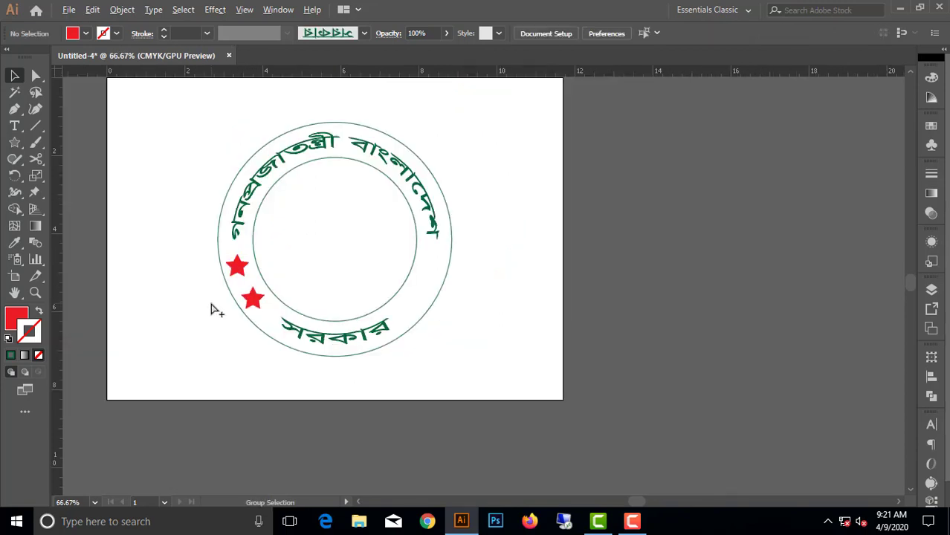
scroll(211, 308, "up", 1)
left_click_drag(272, 297, 278, 303)
left_click(230, 305)
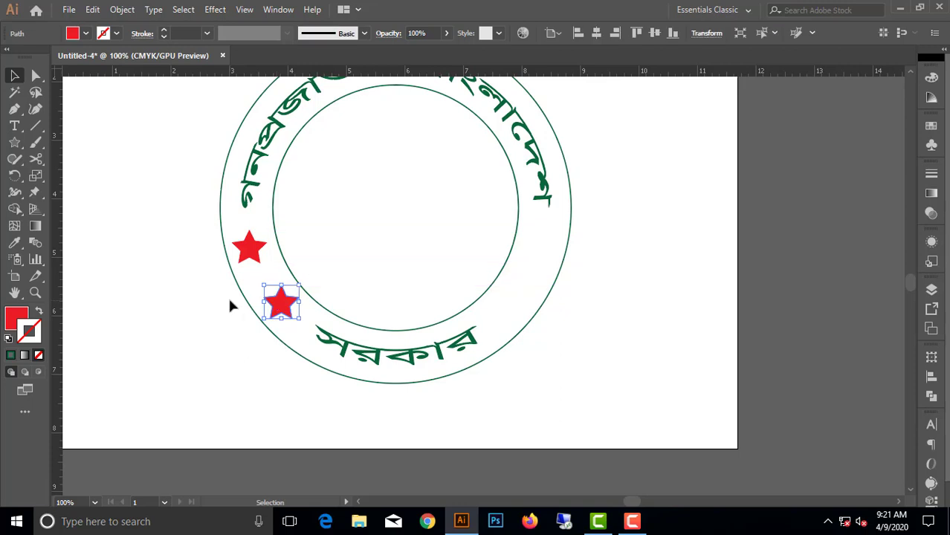
left_click(229, 304)
key("ctrl+minus")
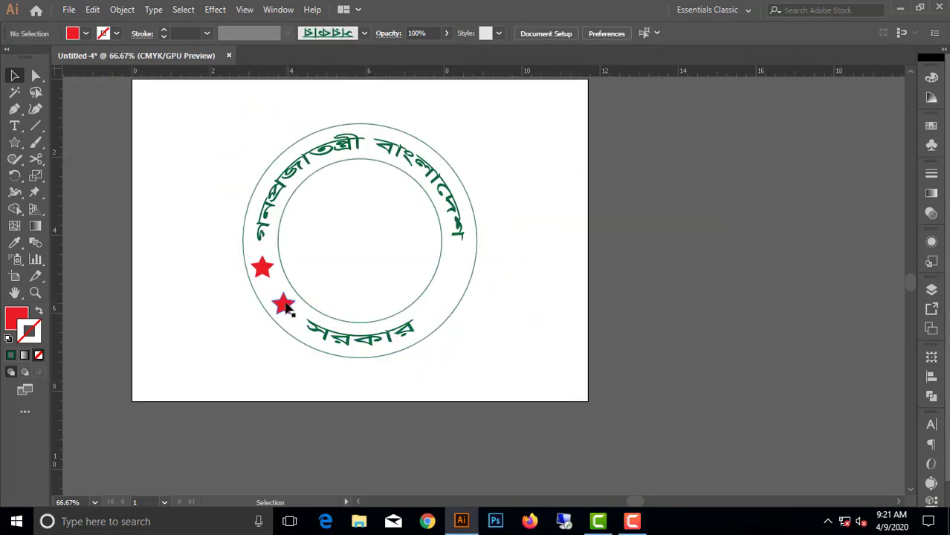
Step: Copy both stars straight across to the ring's right side and move the lower copy inward to mirror the left pair
left_click(280, 299)
left_click(262, 269, "shift")
left_click_drag(262, 271, 456, 269)
left_click(506, 283)
left_click_drag(483, 305, 435, 302)
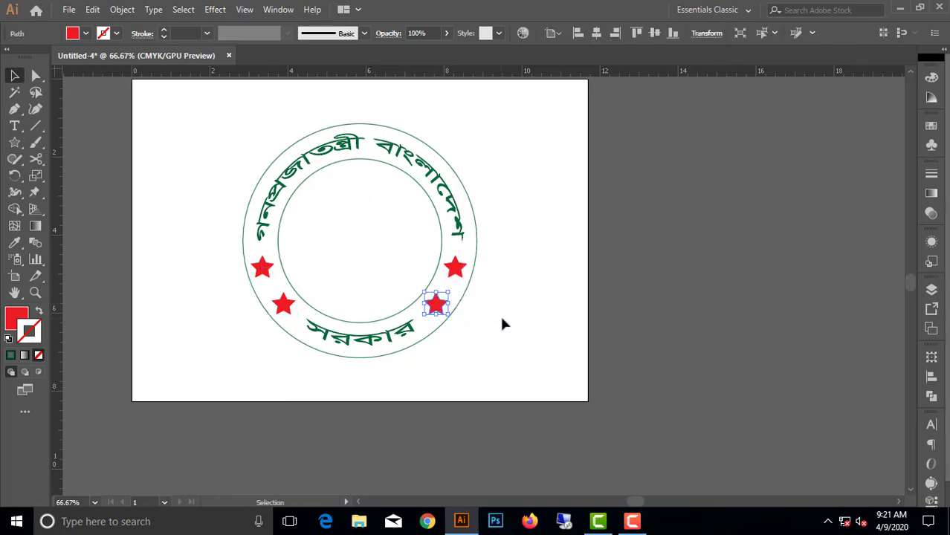
left_click(526, 324)
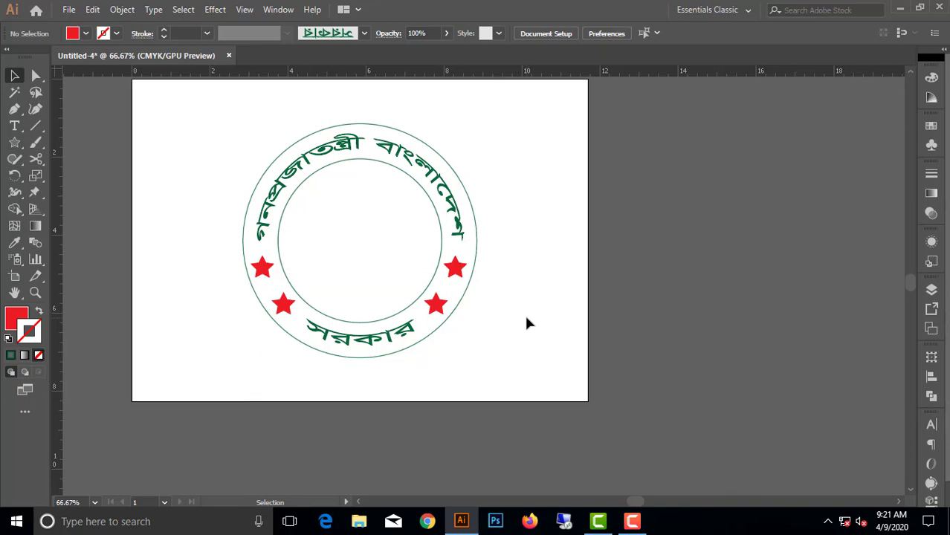
Step: Fill the inner circle with the red swatch
left_click(335, 170)
left_click(325, 169)
left_click(325, 170)
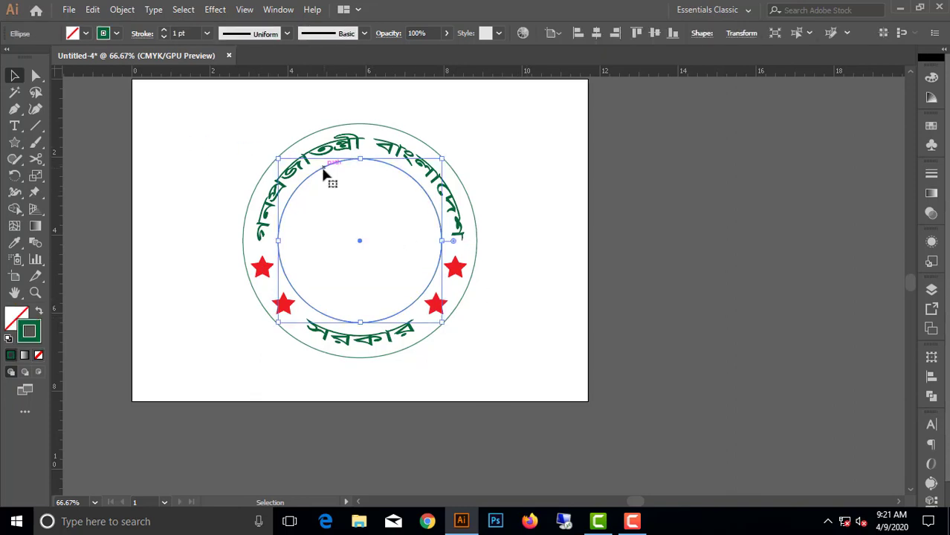
left_click(86, 33)
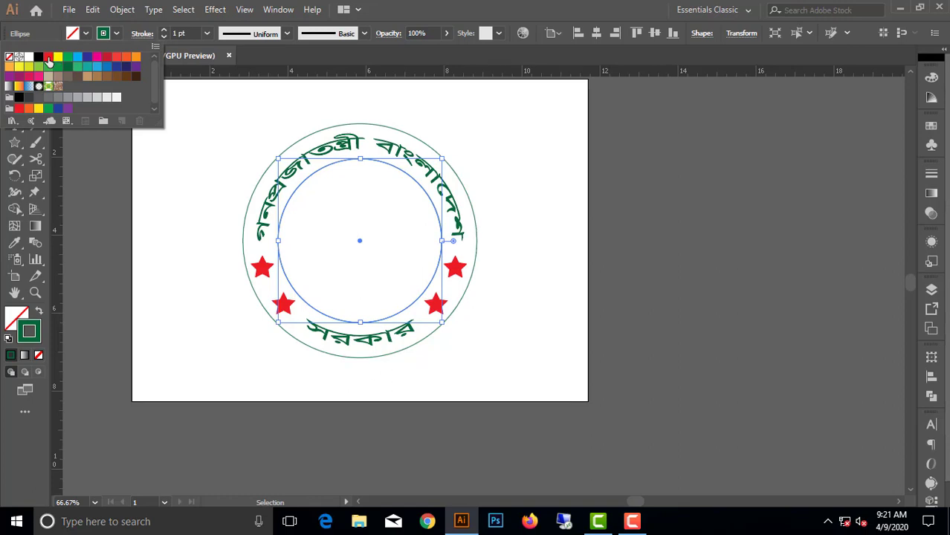
left_click(48, 57)
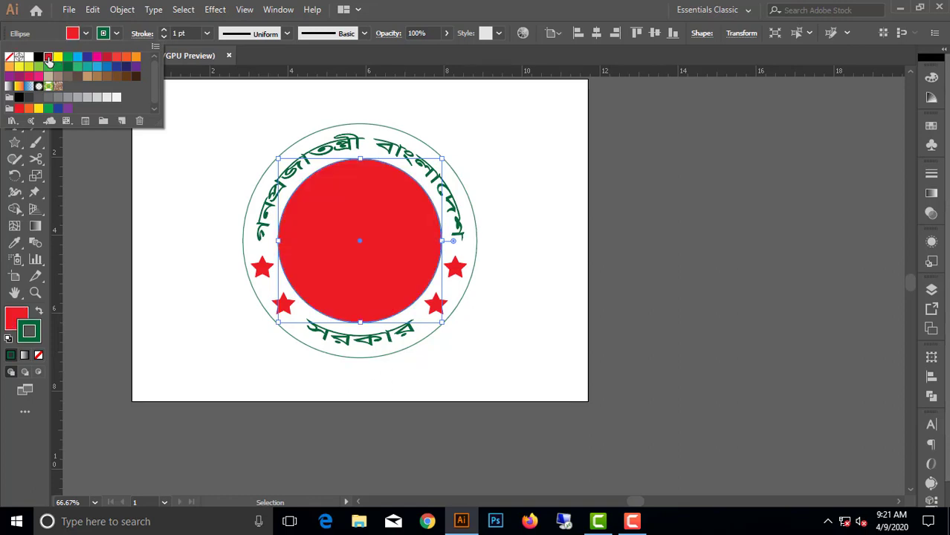
left_click(220, 116)
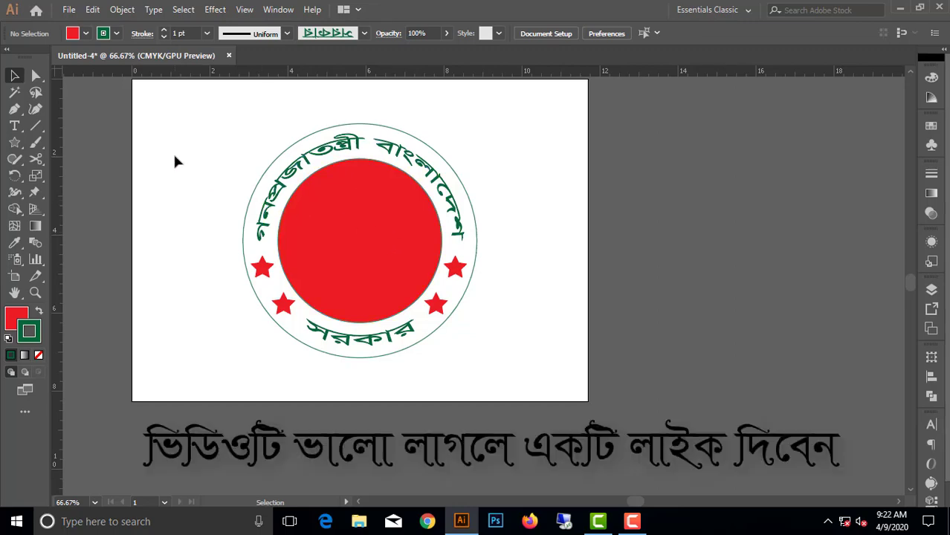
Step: Open the file Halkatha2 from the Desktop
key("ctrl+o")
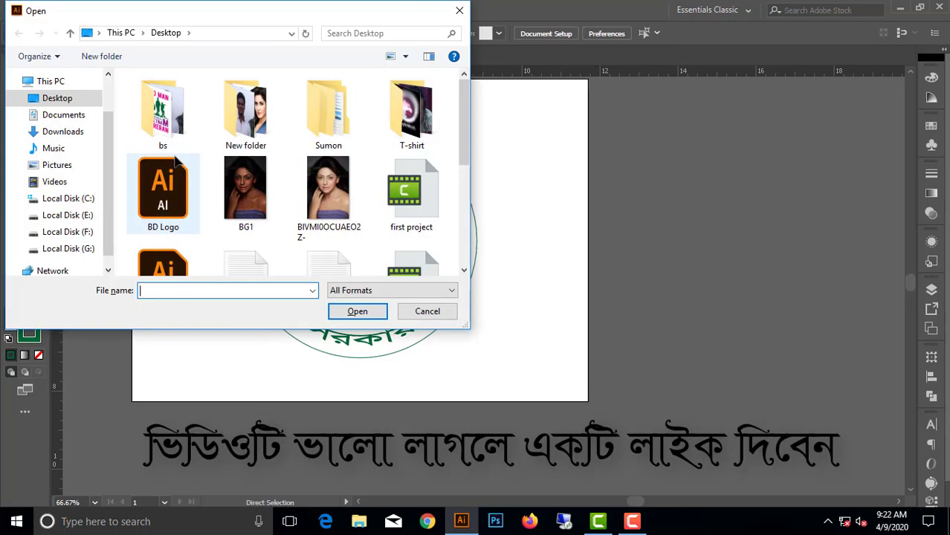
scroll(171, 208, "down", 3)
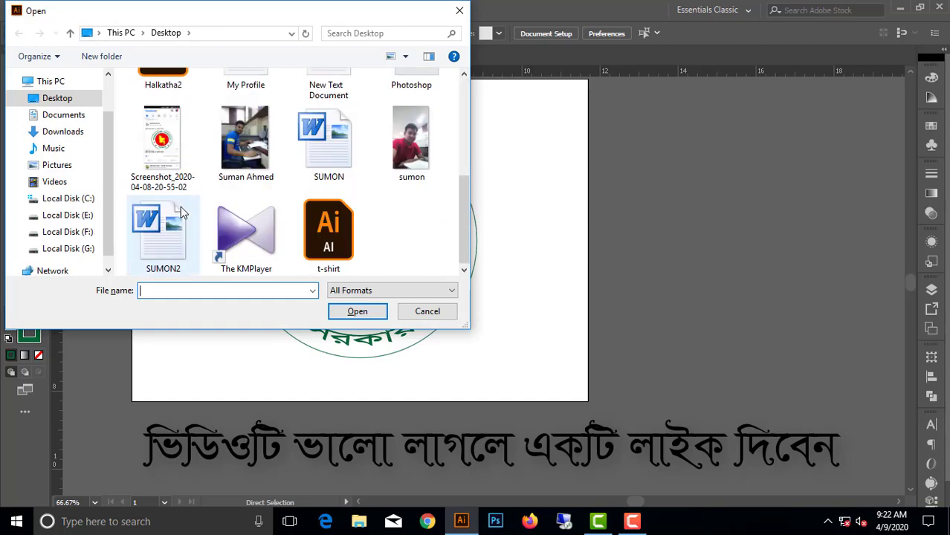
scroll(171, 208, "up", 1)
left_click(162, 107)
left_click(357, 311)
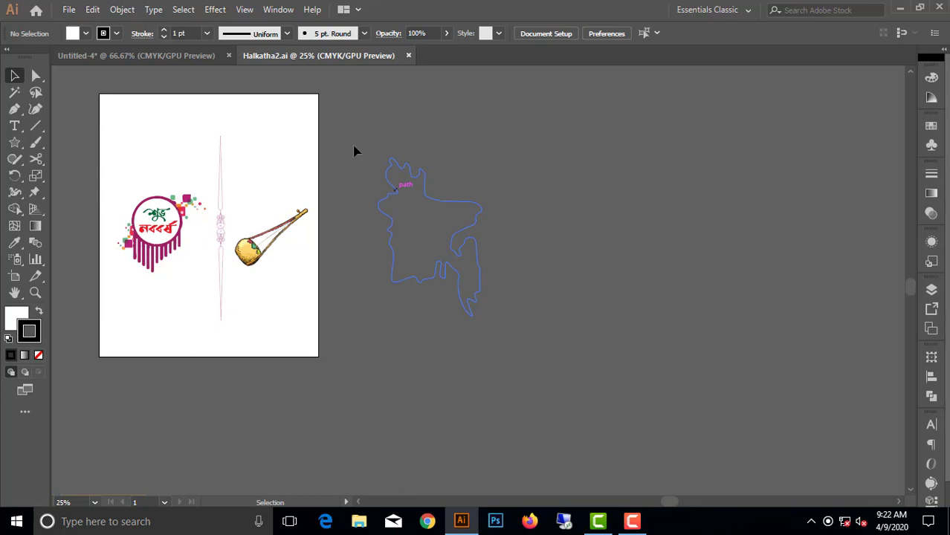
Step: Copy the Bangladesh map outline from Halkatha2.ai and paste it into the Untitled-4 emblem document
left_click_drag(354, 149, 532, 312)
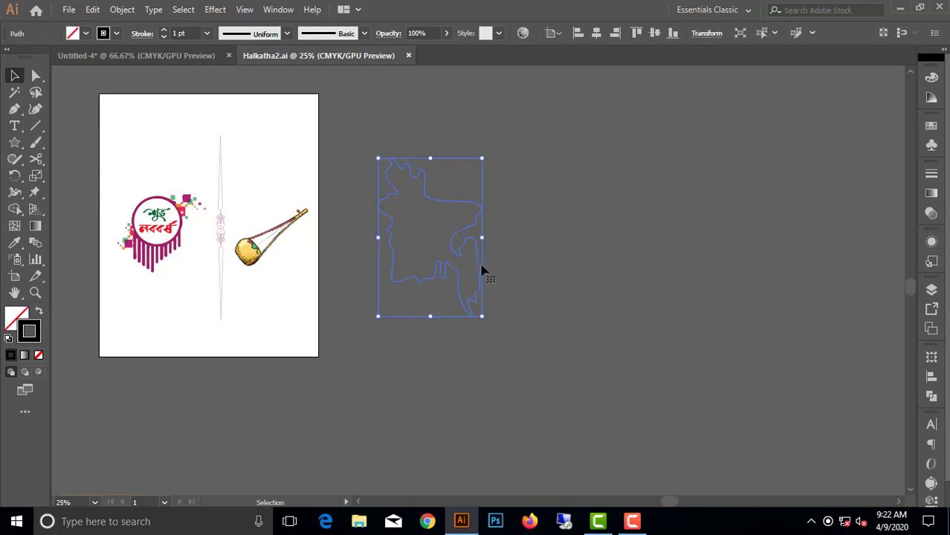
key("ctrl+c")
left_click(187, 59)
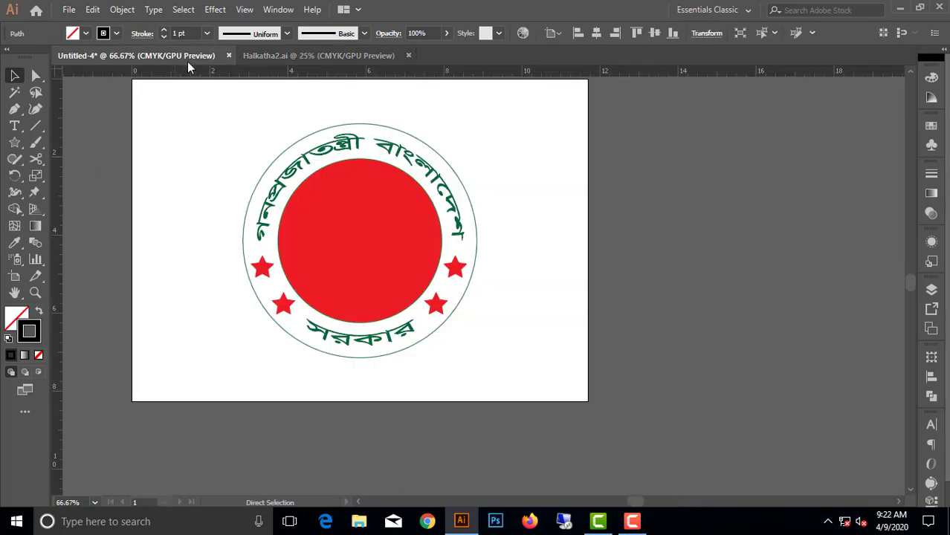
key("ctrl+v")
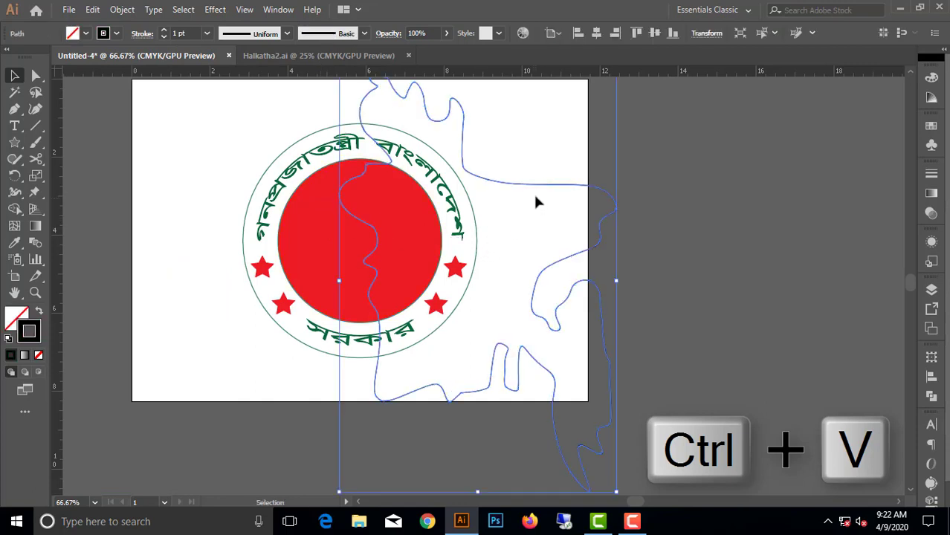
Step: Scale the pasted map outline down and place it in the blank area to the right of the emblem
scroll(539, 236, "down", 2)
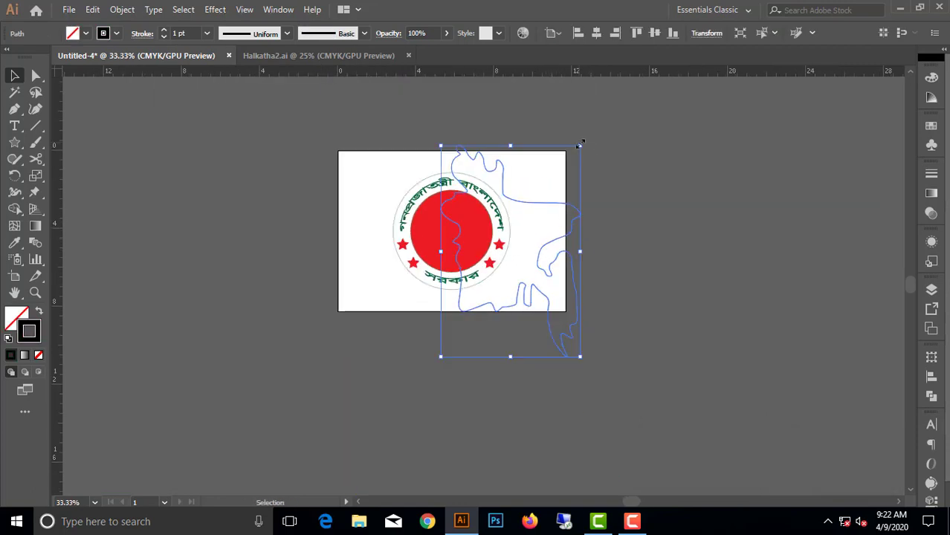
left_click_drag(580, 146, 542, 200)
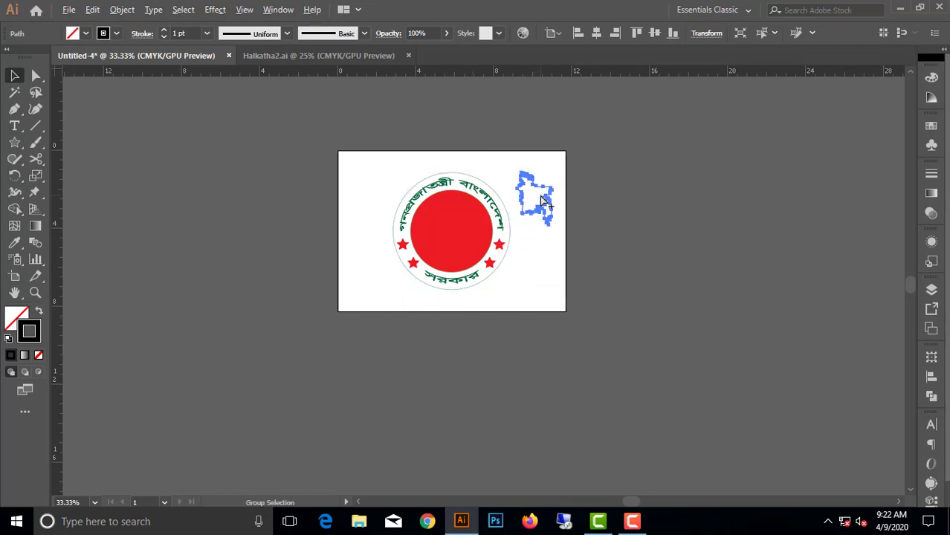
scroll(542, 201, "up", 2)
left_click(651, 199)
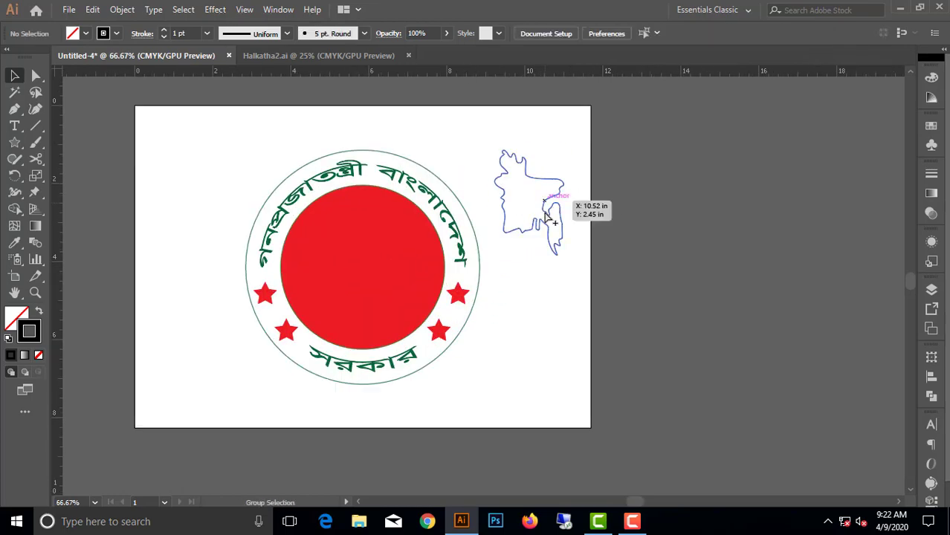
scroll(548, 215, "up", 2)
scroll(548, 216, "down", 2)
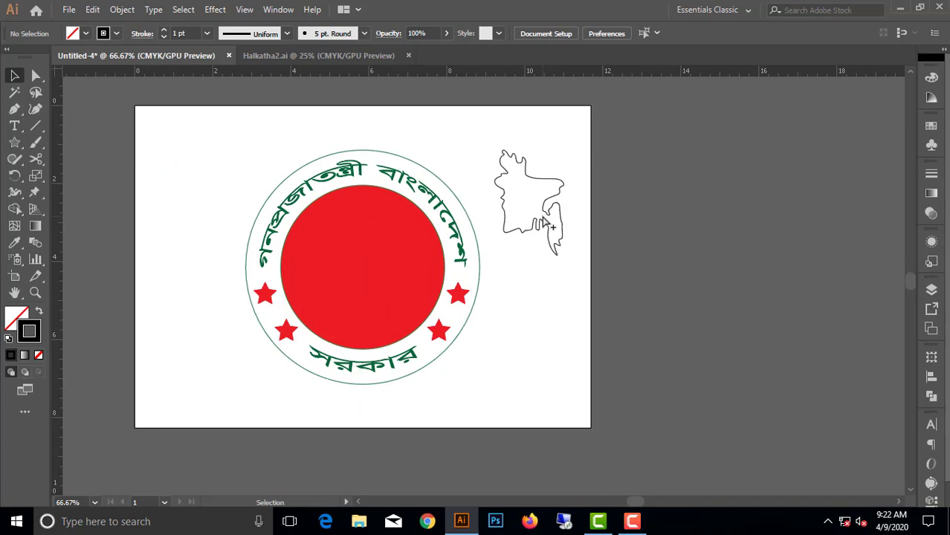
Step: Move the map outline onto the red inner circle, enlarging it to fit inside
left_click(540, 182)
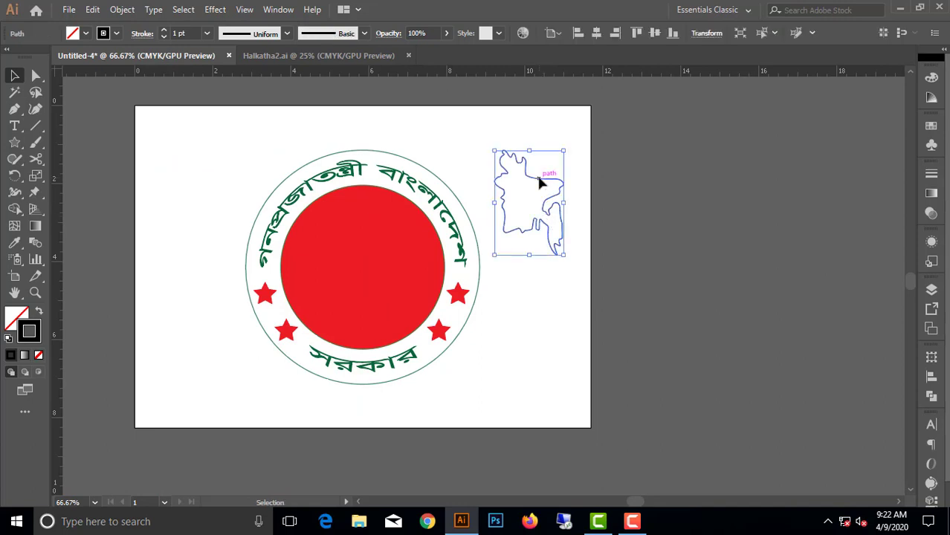
mouse_move(554, 192)
left_mouse_down()
mouse_move(546, 188)
mouse_move(700, 218)
mouse_move(649, 197)
mouse_move(532, 192)
mouse_move(563, 195)
left_mouse_up()
scroll(567, 206, "up", 2)
left_click(562, 186)
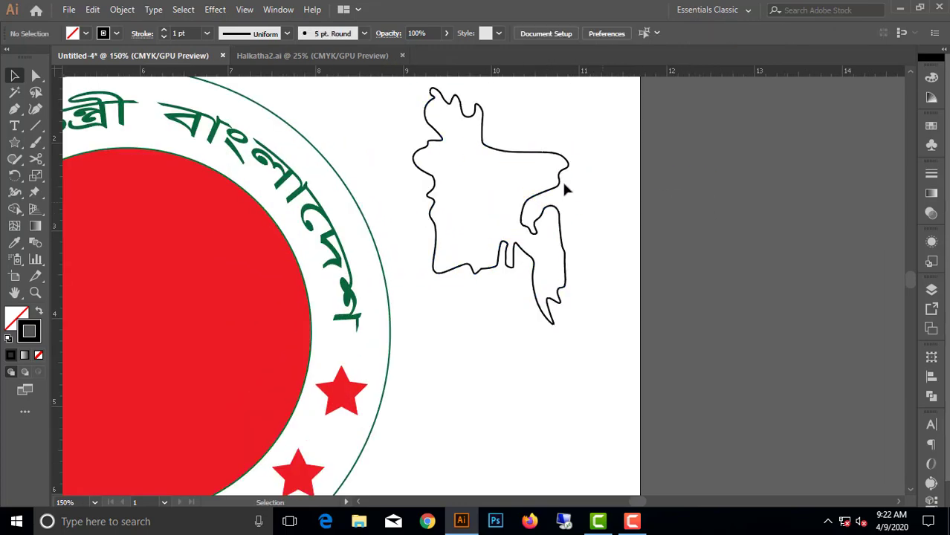
scroll(524, 157, "down", 2)
left_click(524, 166)
left_click_drag(479, 177, 256, 239)
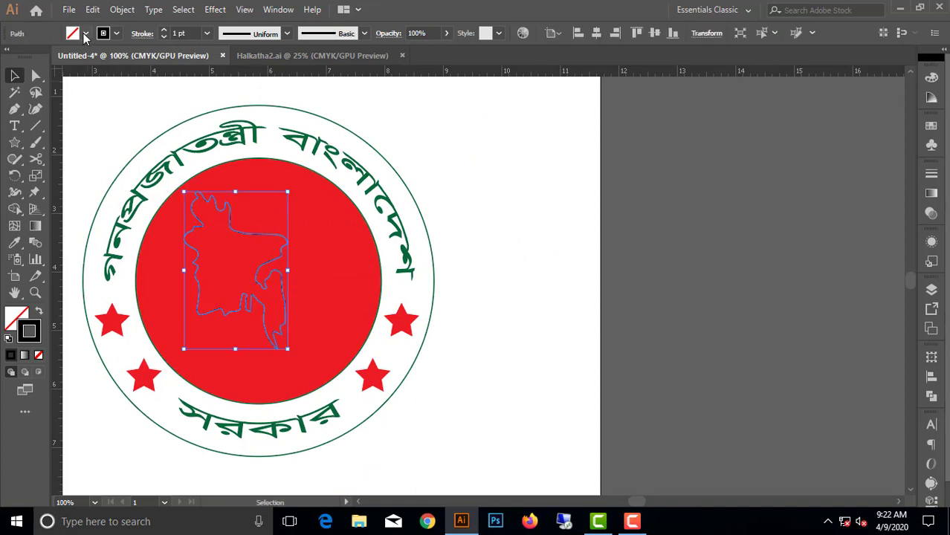
Step: Fill the map outline with the yellow swatch
left_click(86, 33)
left_click(57, 58)
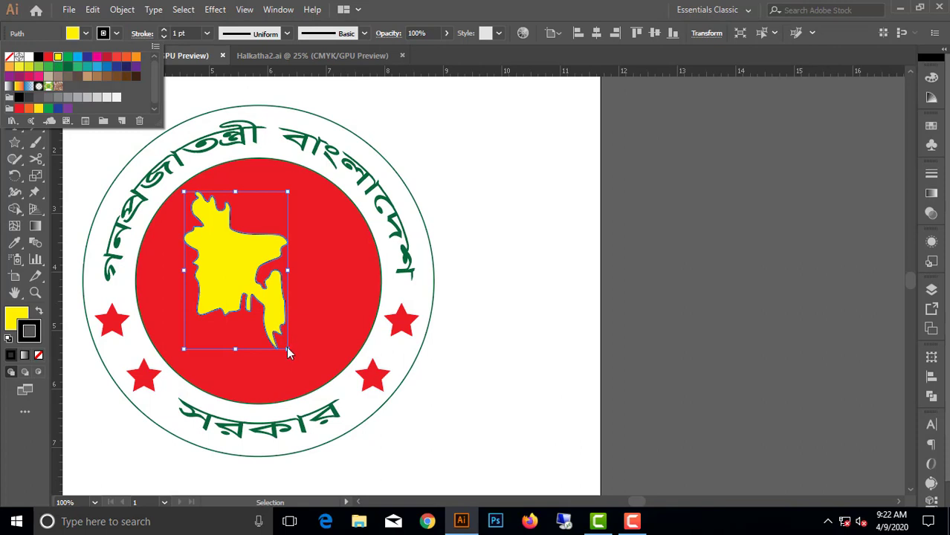
left_click(89, 159)
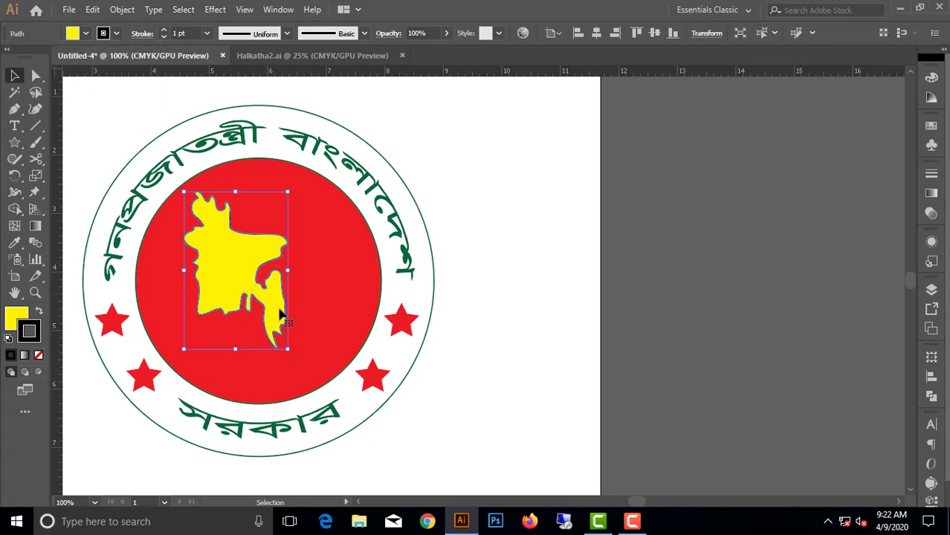
Step: Enlarge the yellow map proportionally and shift it up so it sits within the red circle
left_click_drag(290, 354, 324, 386)
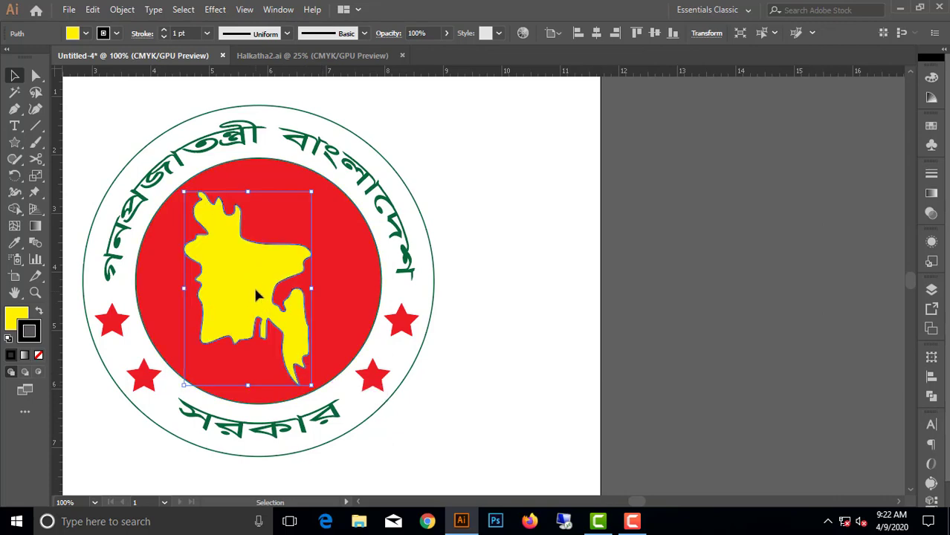
left_click_drag(253, 285, 257, 276)
key("ctrl+minus")
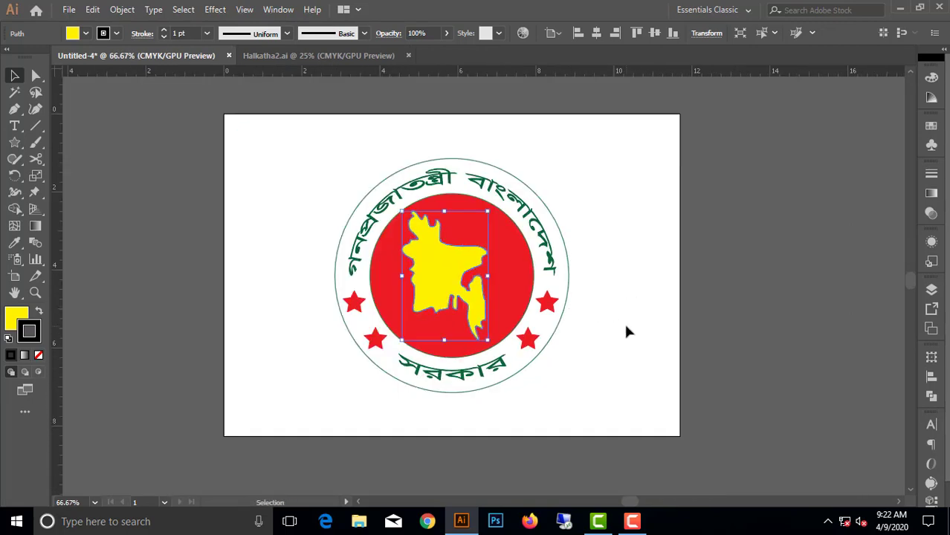
Step: Align the yellow map to the horizontal centre of the artboard and put away the alignment options
left_click(932, 378)
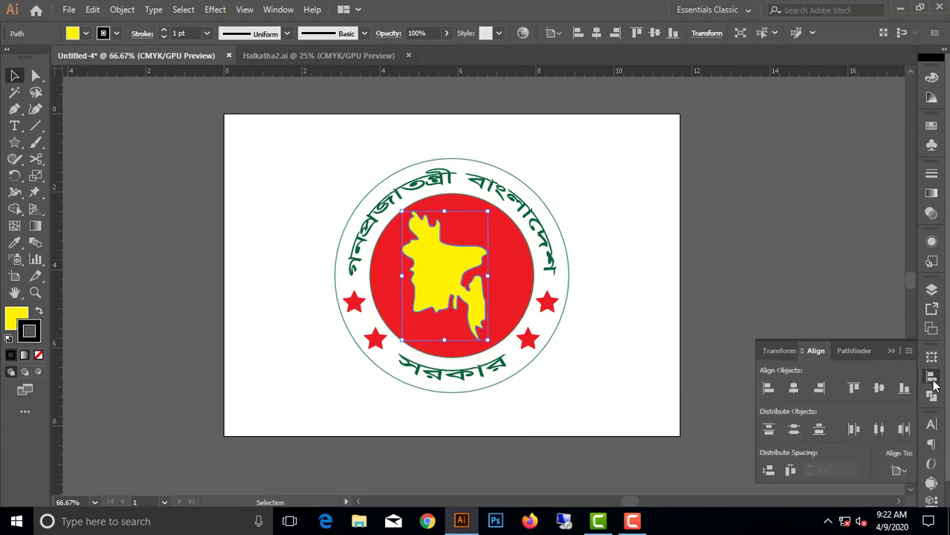
left_click(793, 388)
left_click(768, 268)
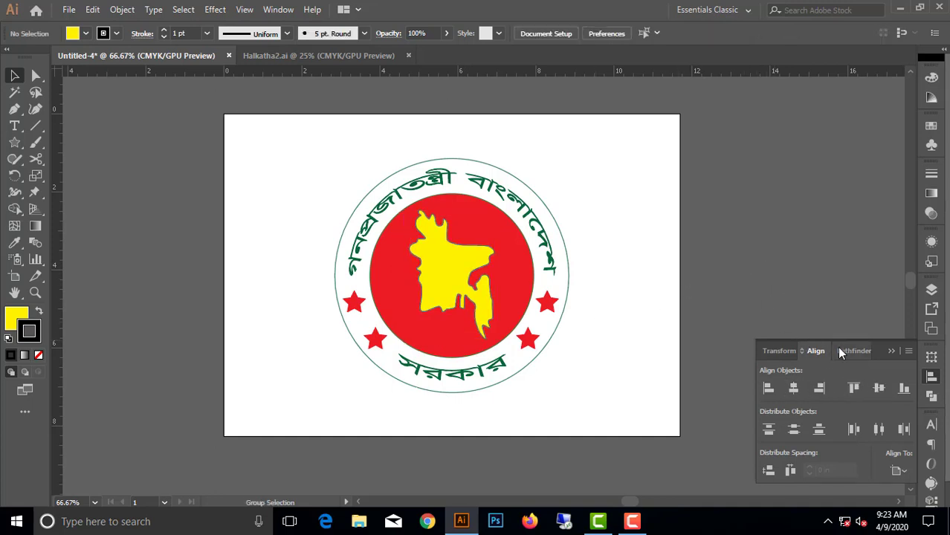
left_click(891, 350)
Step: Remove the black stroke from the yellow map
scroll(603, 332, "up", 1)
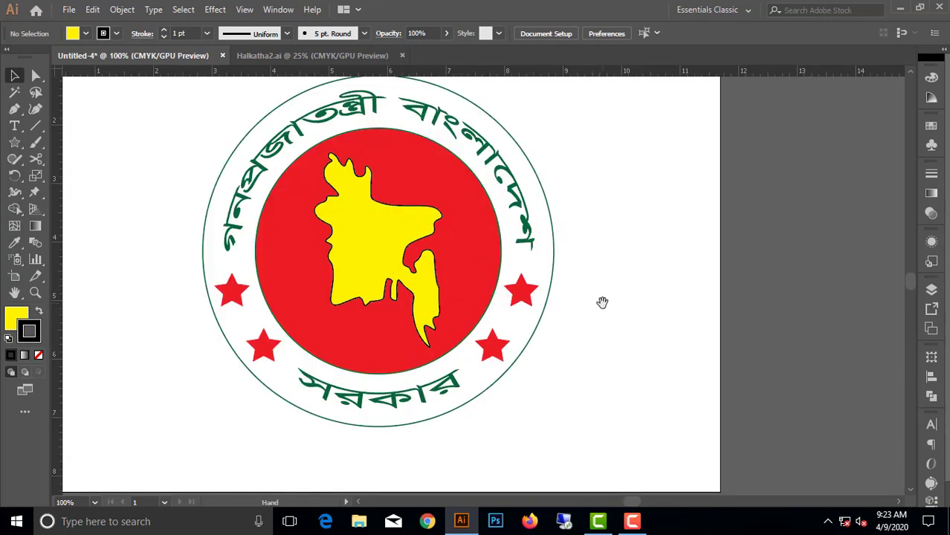
left_click_drag(602, 303, 655, 332)
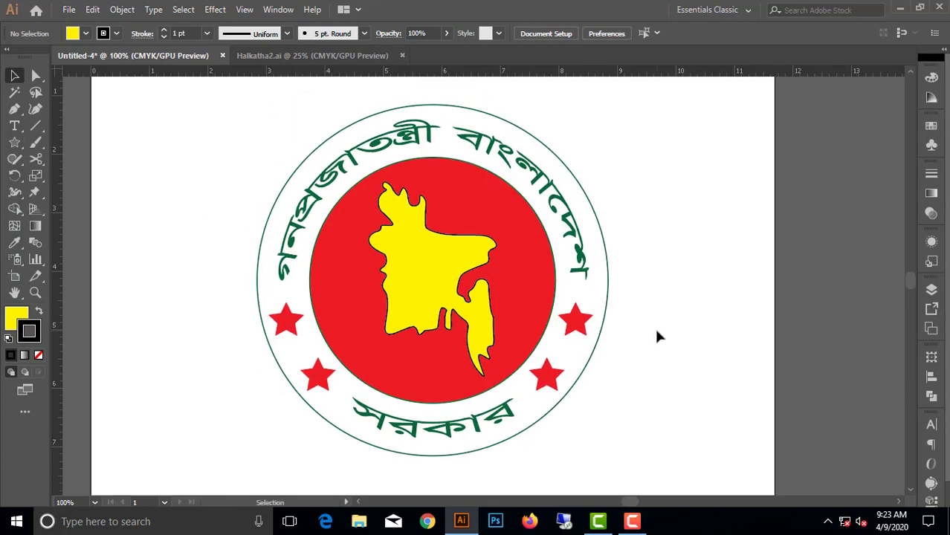
left_click(416, 258)
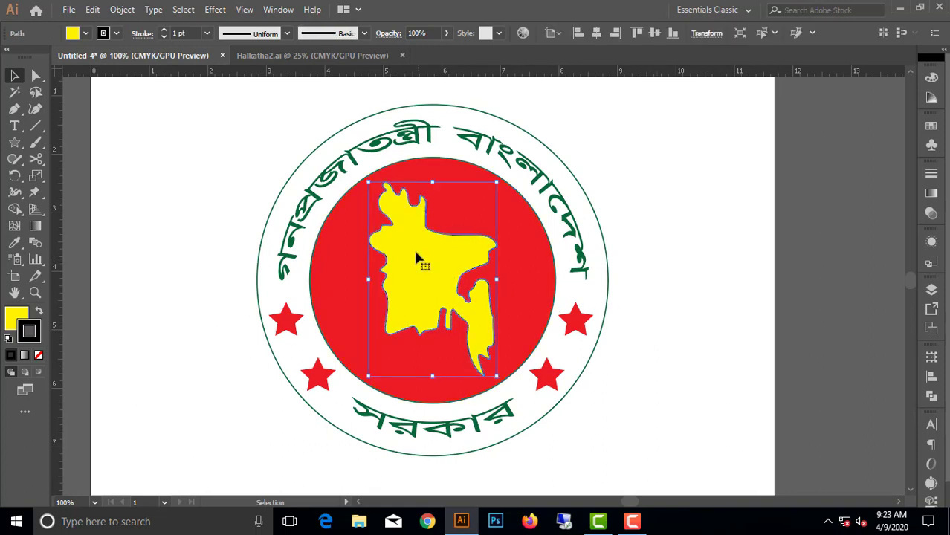
left_click(40, 356)
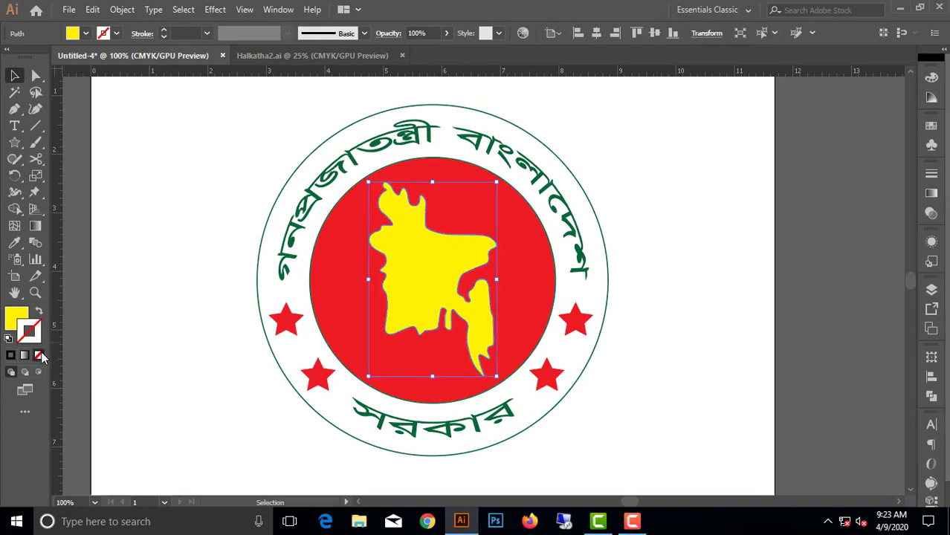
left_click(162, 254)
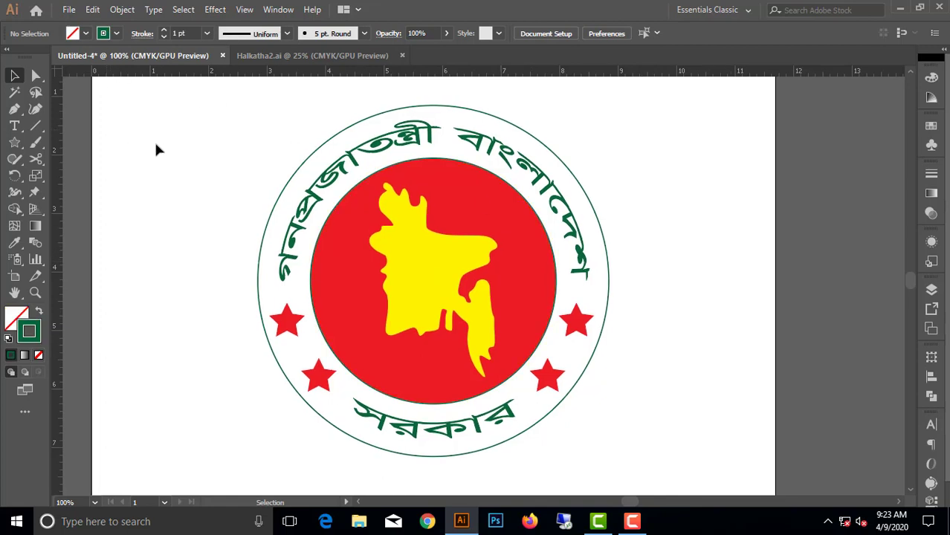
Step: Select all the artwork of the emblem
left_click_drag(168, 119, 722, 449)
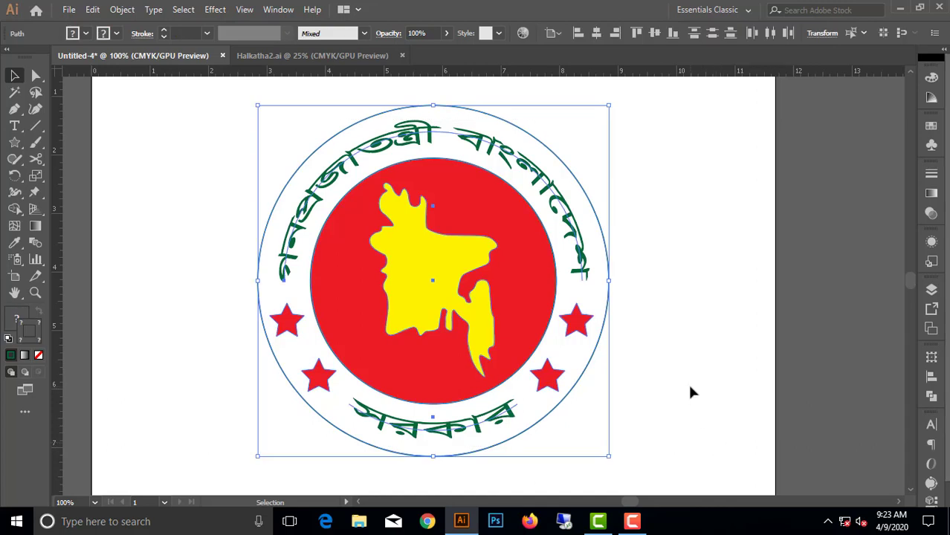